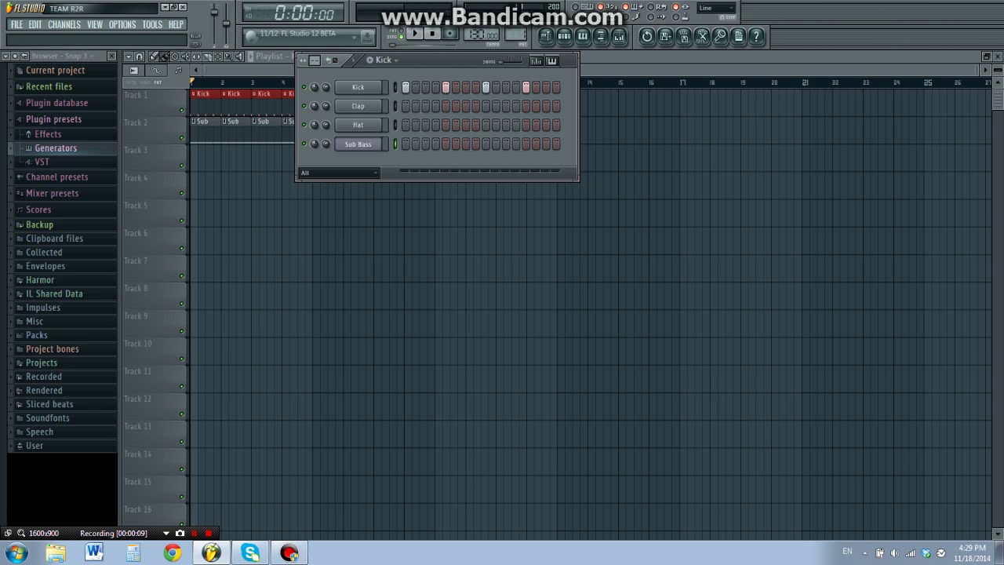
# View the channel settings of the Kick sample and the Sub Bass synth
pyautogui.click(358, 87)
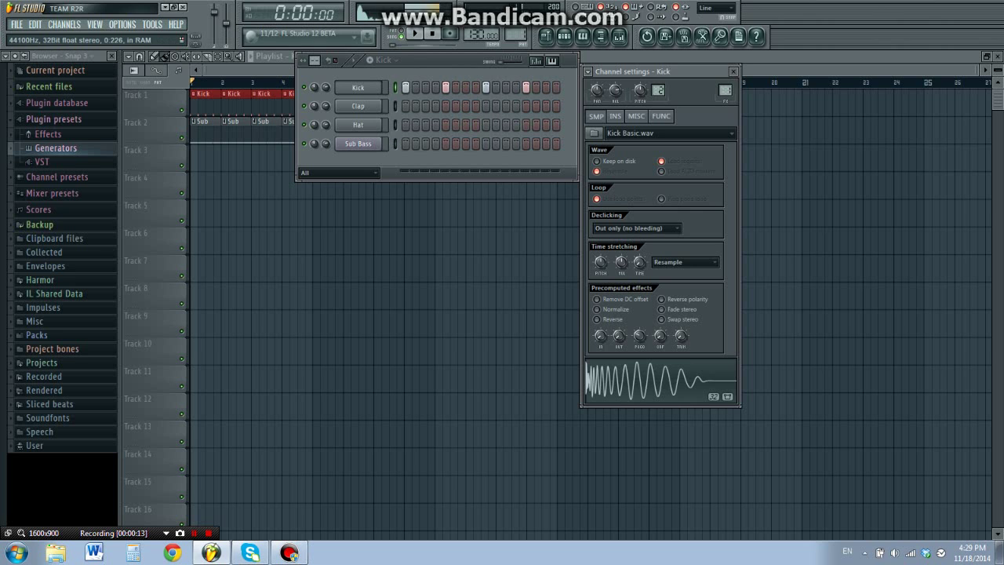
pyautogui.click(358, 144)
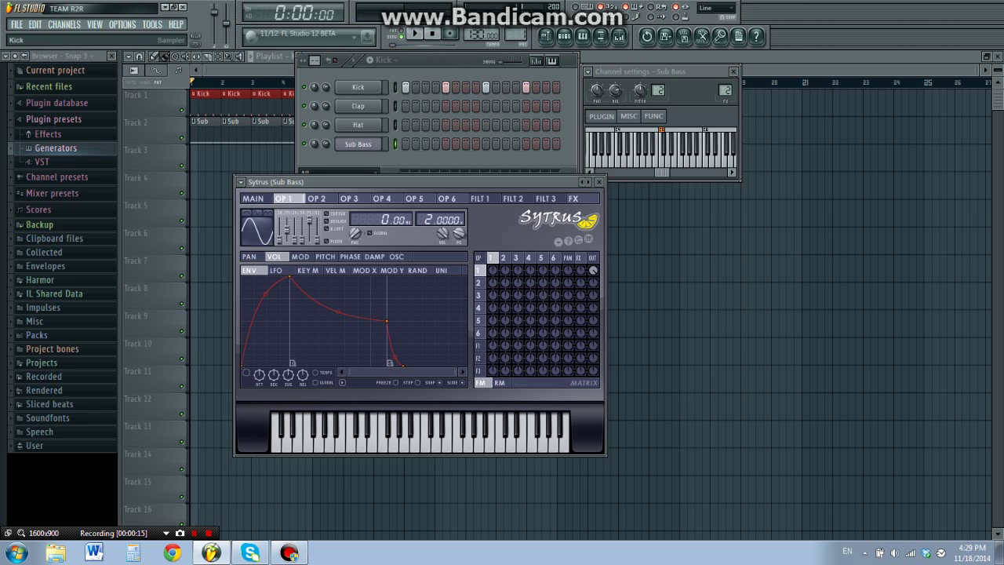
# Switch to the Sub pattern, open its Sub Bass notes in the piano roll, and audition the C5 key
pyautogui.click(384, 60)
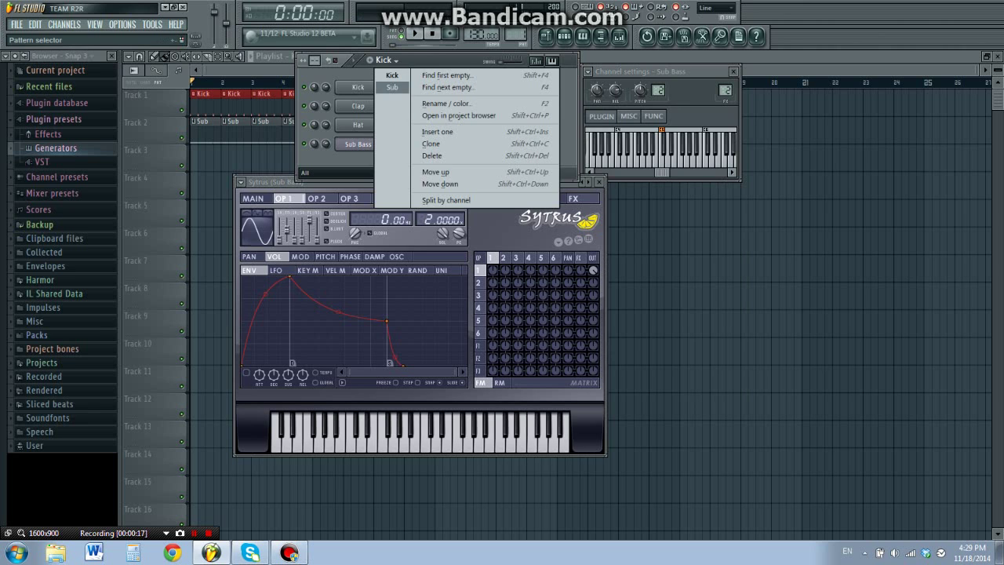
pyautogui.click(388, 87)
pyautogui.click(416, 144)
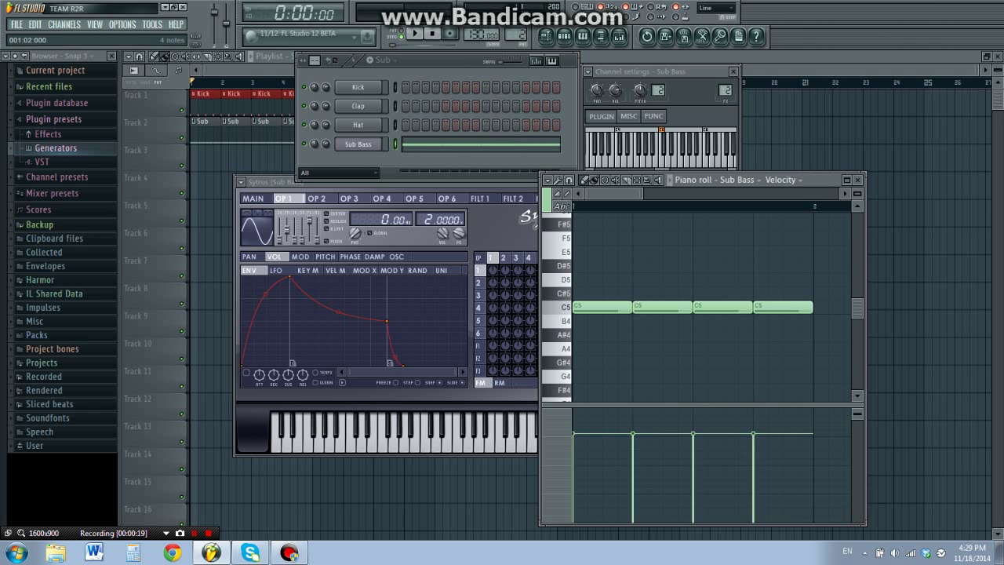
pyautogui.click(557, 321)
pyautogui.click(557, 307)
pyautogui.click(557, 307)
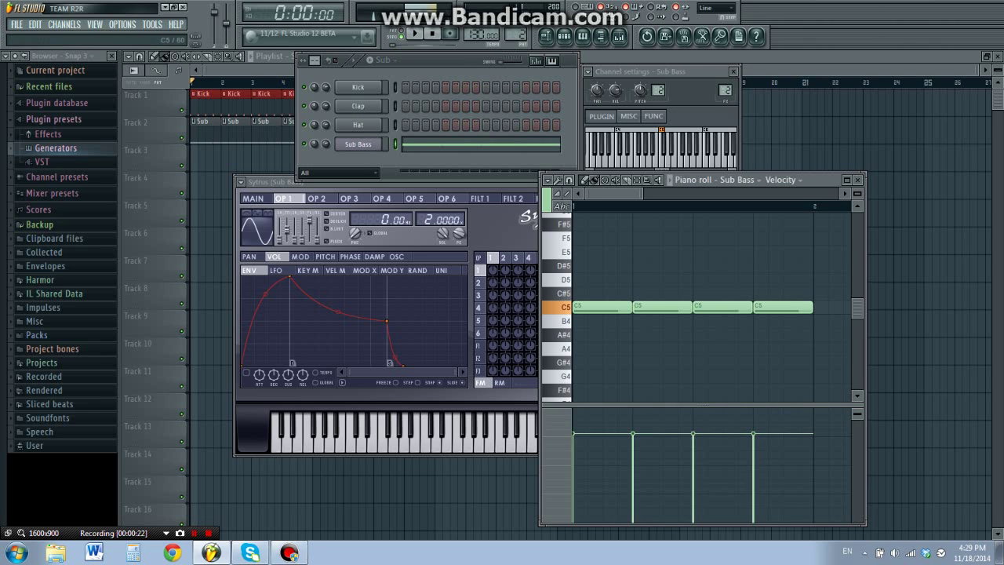
# Switch back to the Kick pattern and play it briefly
pyautogui.click(384, 61)
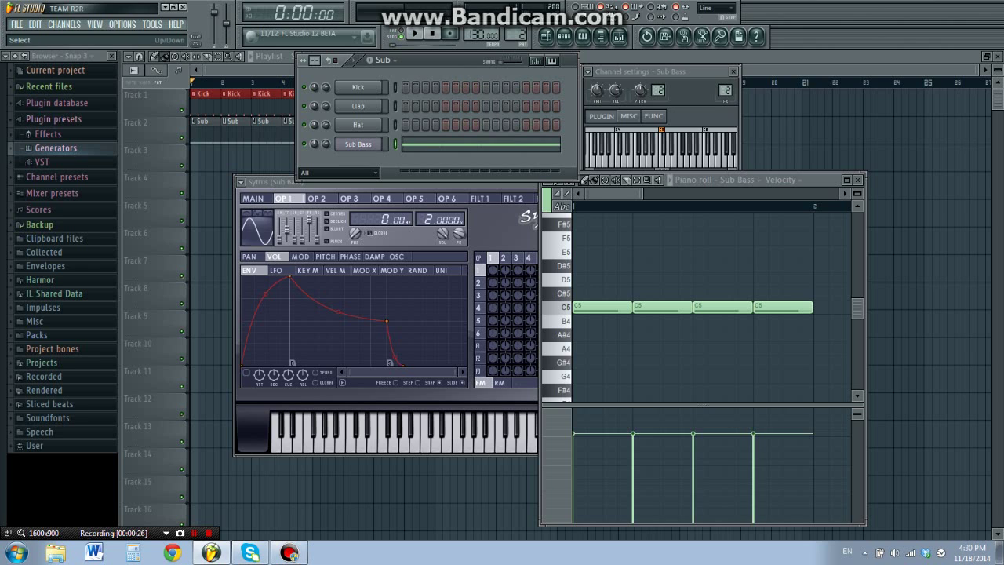
pyautogui.click(384, 60)
pyautogui.click(392, 75)
pyautogui.scroll(1, 383, 59)
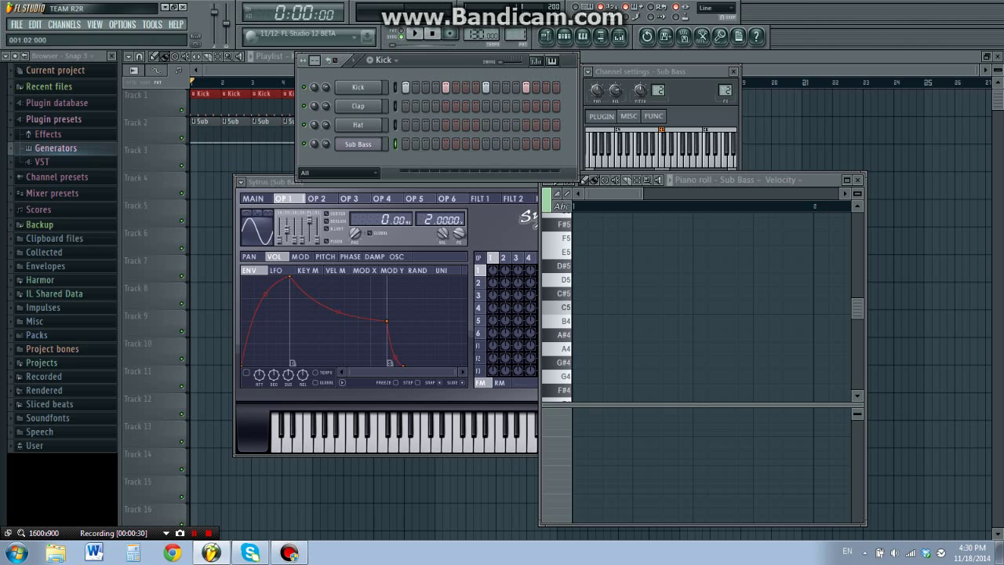
pyautogui.press('space')
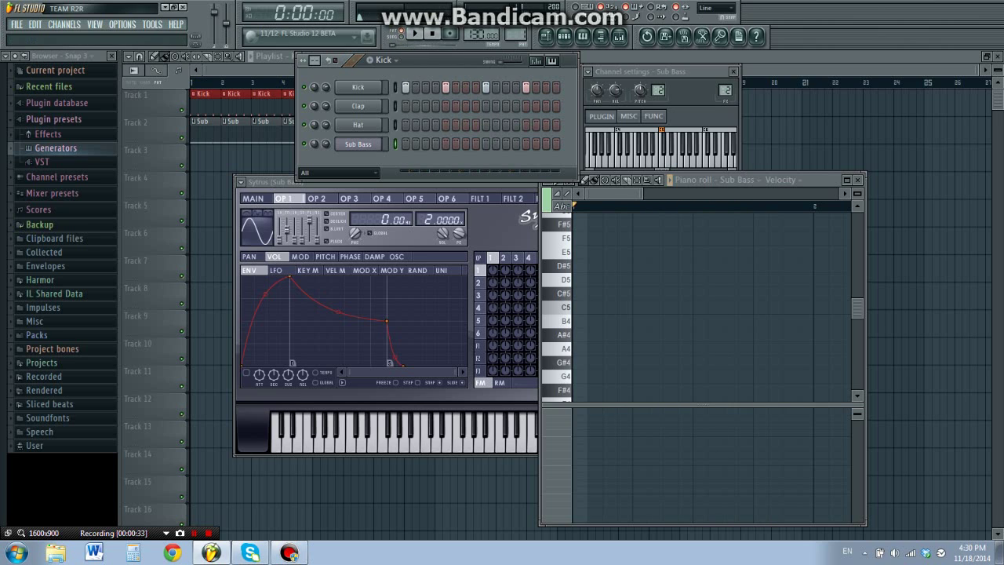
pyautogui.press('space')
# Insert Fruity Limiter in the first effect slot of the Kick mixer track and switch it to compressor mode
pyautogui.click(601, 36)
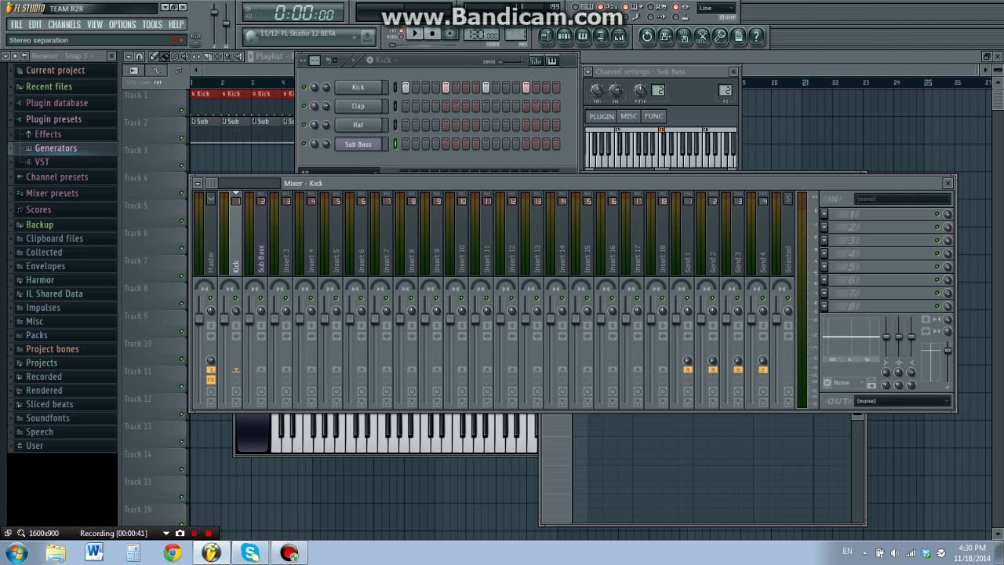
pyautogui.moveTo(242, 324); pyautogui.dragTo(235, 323)
pyautogui.click(831, 213)
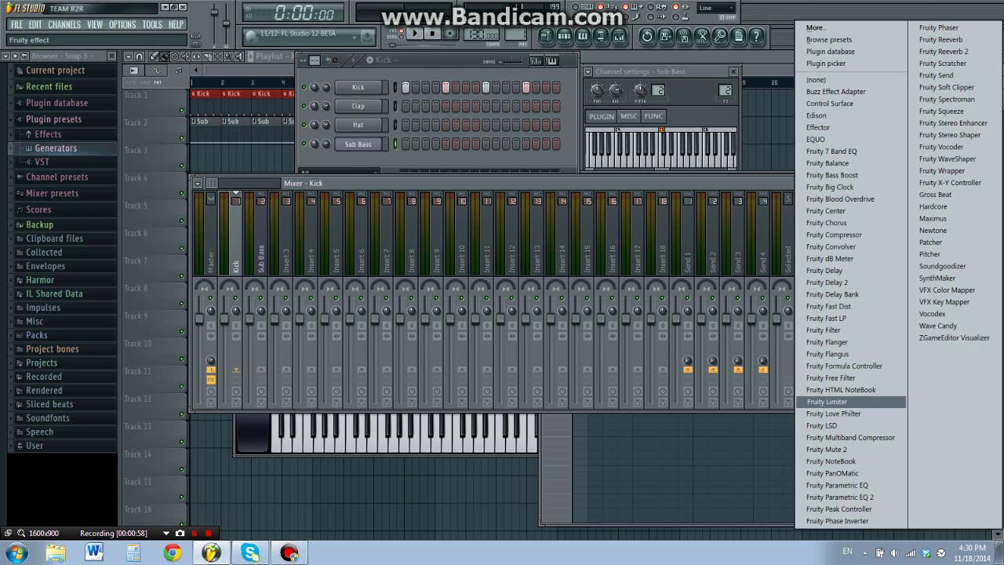
pyautogui.click(827, 401)
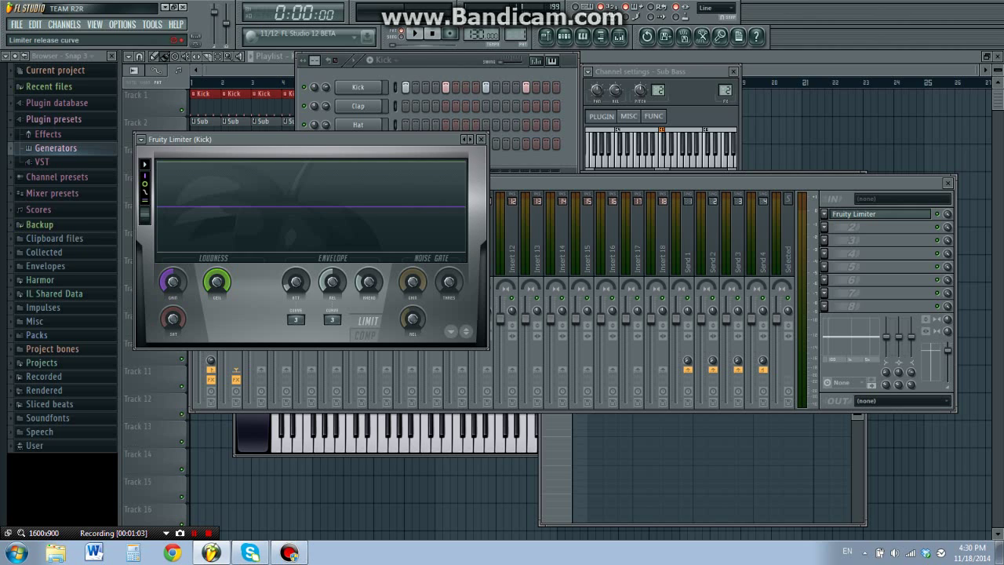
pyautogui.click(365, 334)
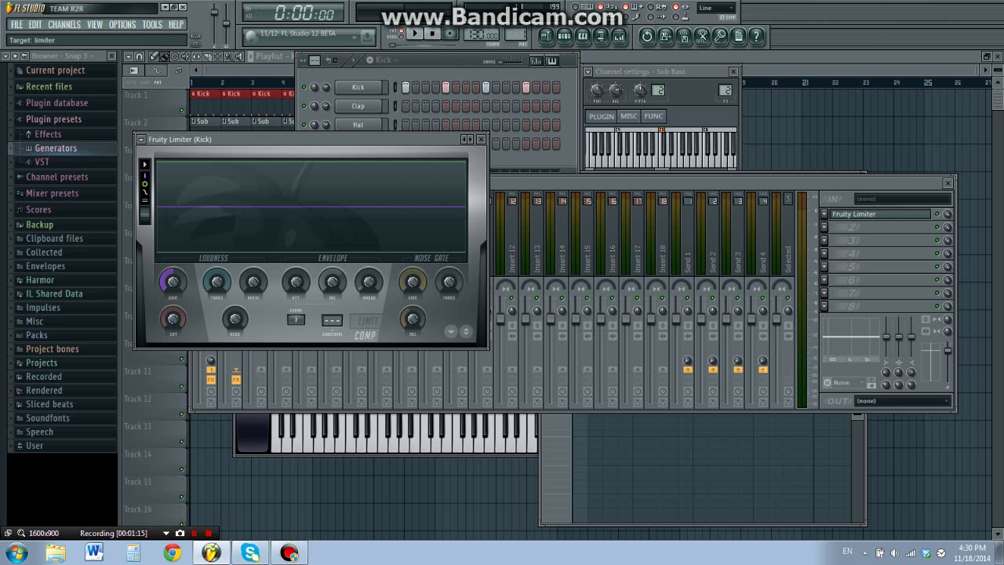
# Play the kick to check its level and lower the compressor threshold well below the kick's peaks
pyautogui.press('space')
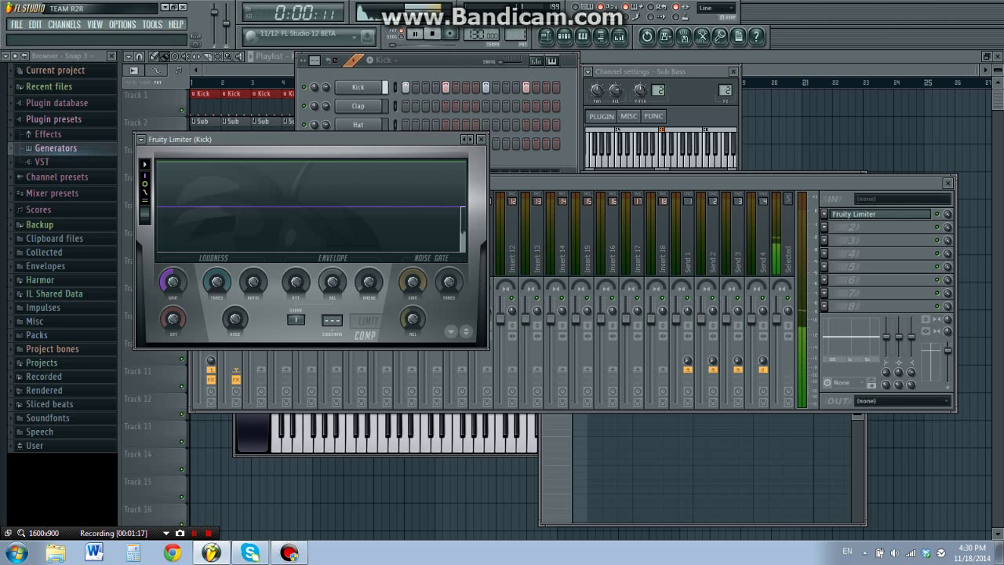
pyautogui.press('space')
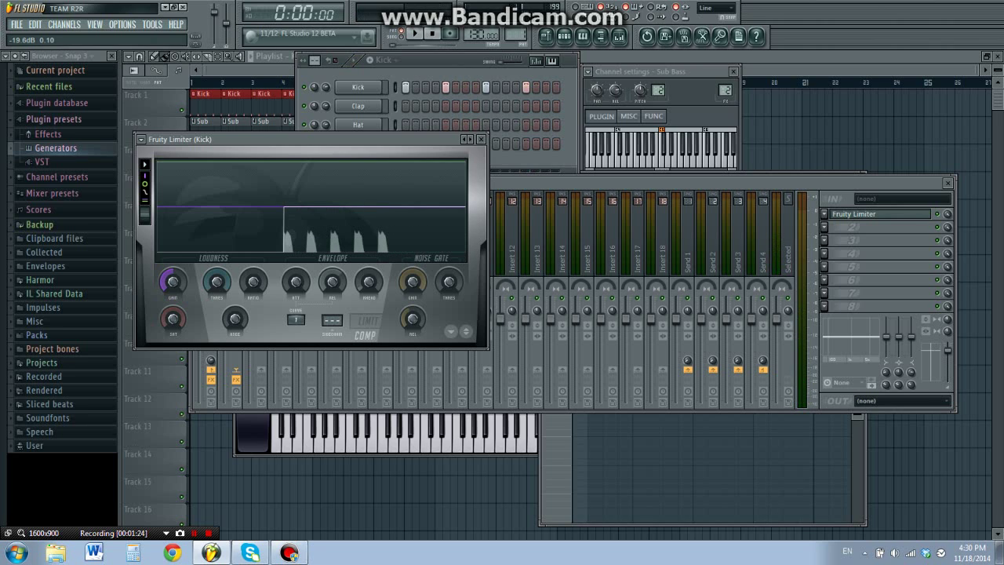
pyautogui.moveTo(217, 281)
pyautogui.mouseDown()
pyautogui.moveTo(217, 322)
pyautogui.moveTo(216, 299)
pyautogui.mouseUp()
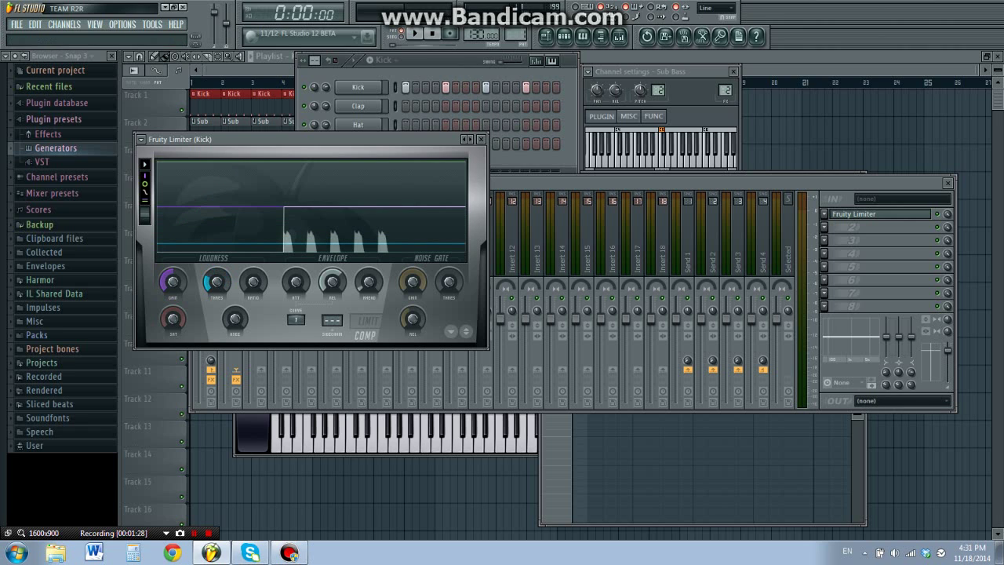
pyautogui.press('space')
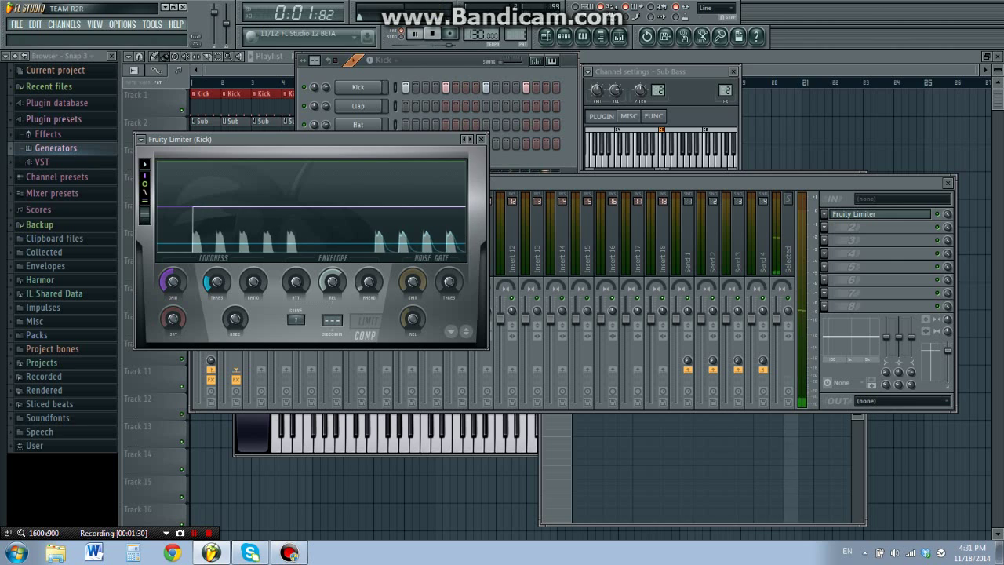
pyautogui.press('space')
pyautogui.moveTo(217, 281); pyautogui.dragTo(217, 286)
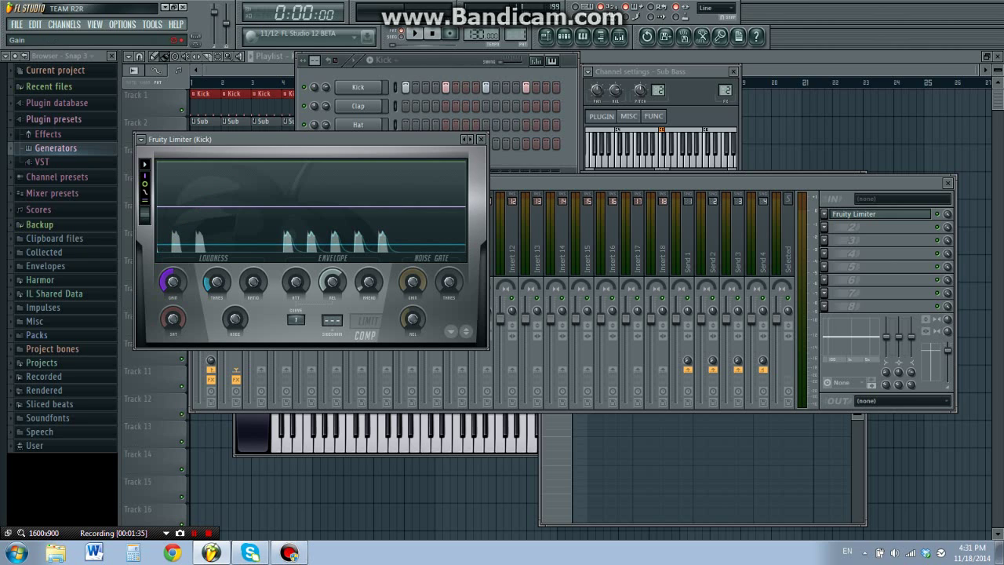
# Raise the kick limiter's gain to about 6 dB and play the pattern to check it
pyautogui.moveTo(173, 282); pyautogui.dragTo(173, 261)
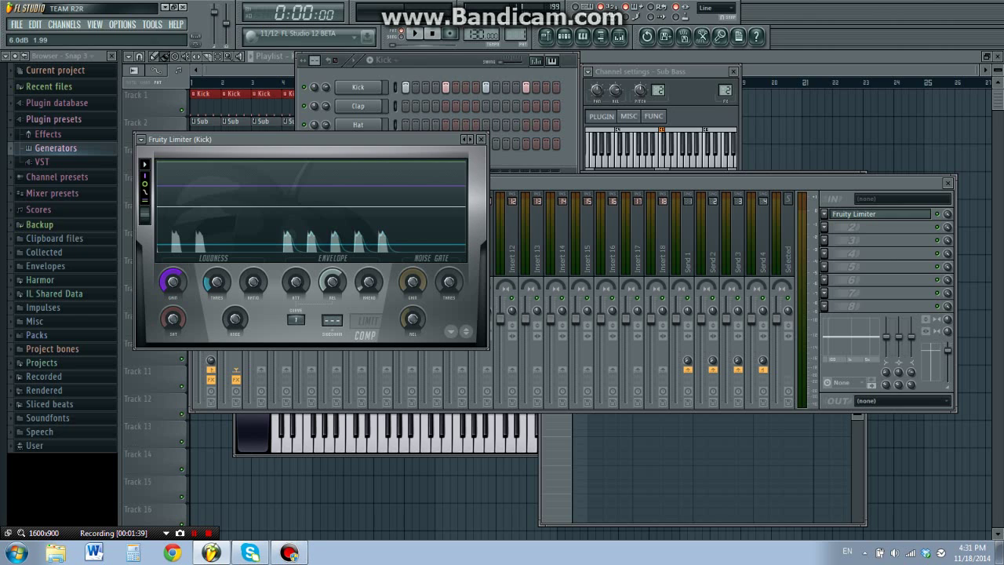
pyautogui.press('space')
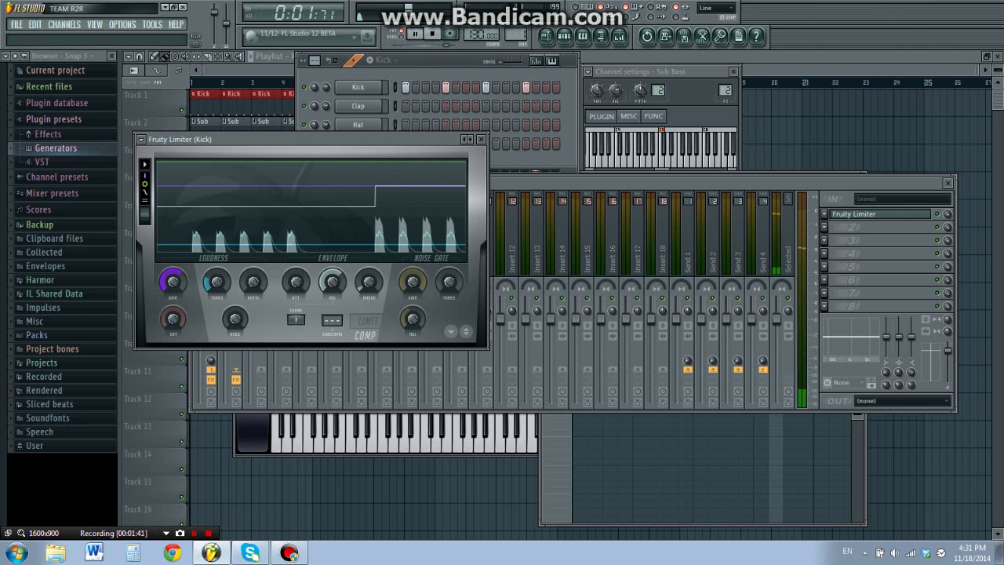
pyautogui.press('space')
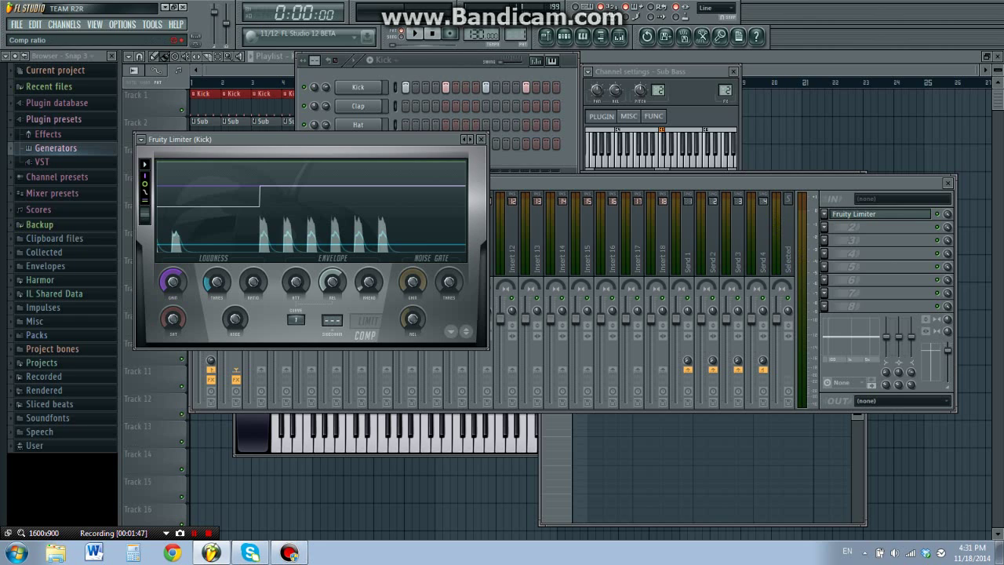
# Raise the kick compressor's ratio, play the pattern to check the gain reduction, and lower the threshold slightly further
pyautogui.moveTo(252, 281); pyautogui.dragTo(253, 250)
pyautogui.press('space')
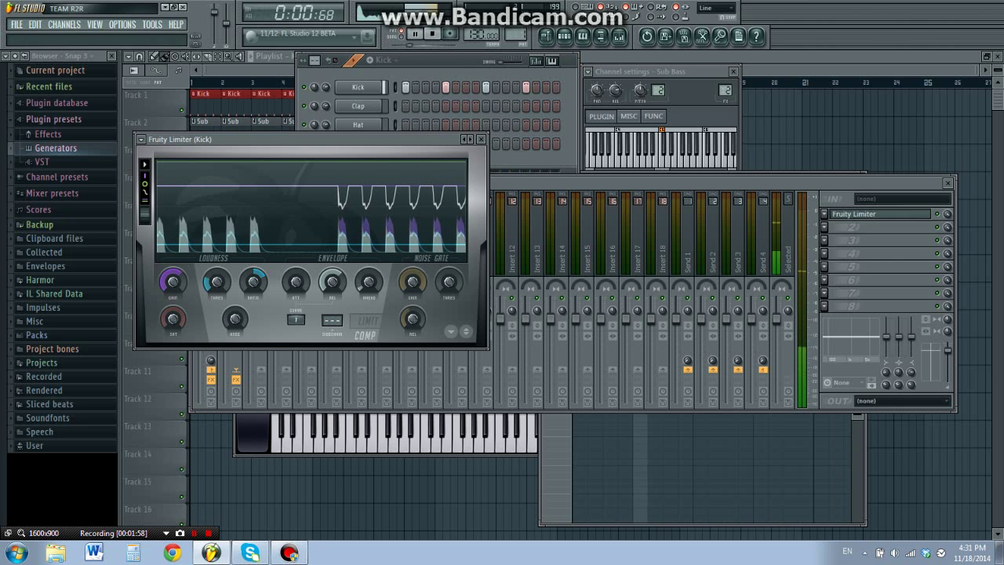
pyautogui.press('space')
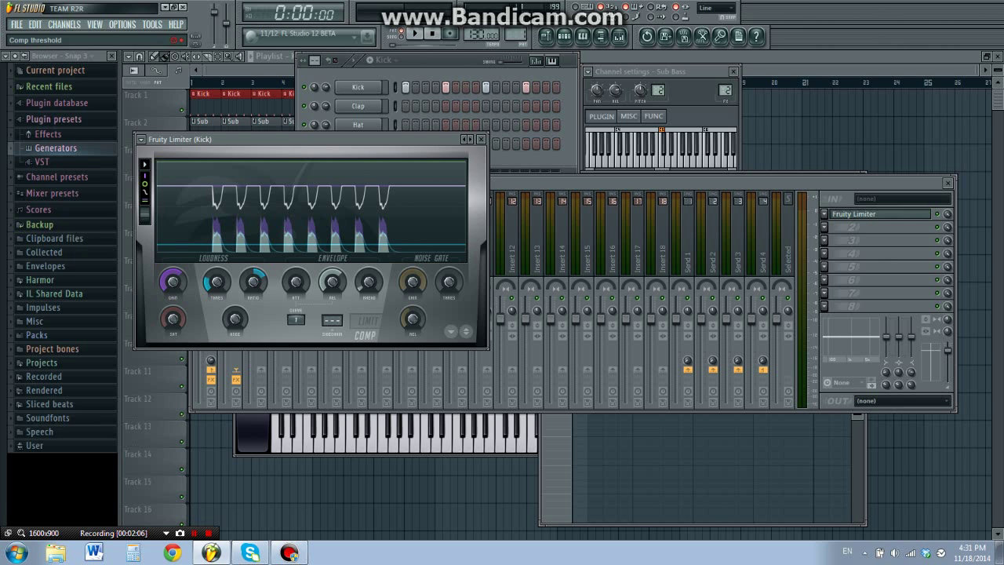
pyautogui.click(217, 282)
pyautogui.moveTo(216, 281); pyautogui.dragTo(217, 283)
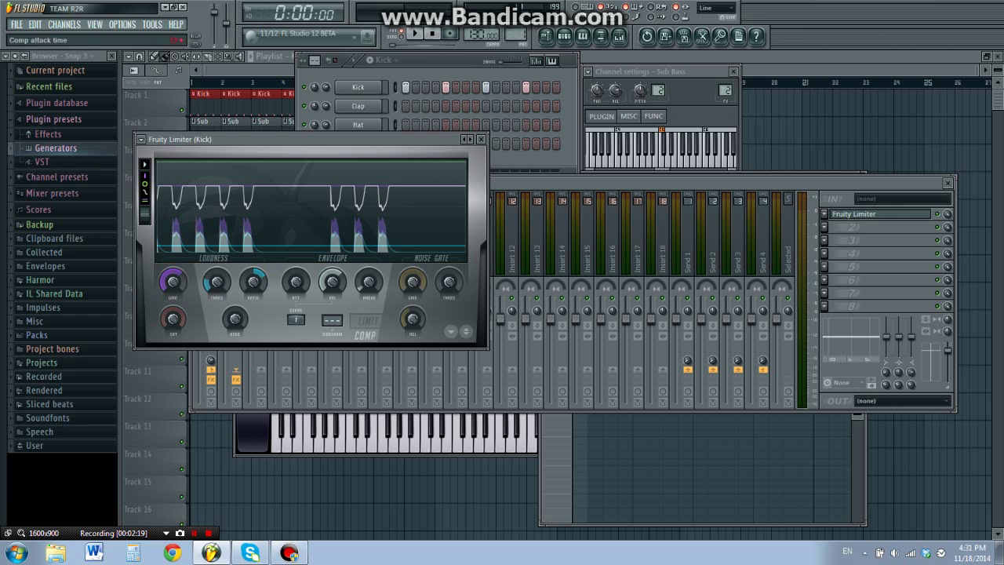
# Insert Fruity Parametric EQ 2 in the Kick track's second effect slot and play the kick to view its spectrum
pyautogui.click(562, 183)
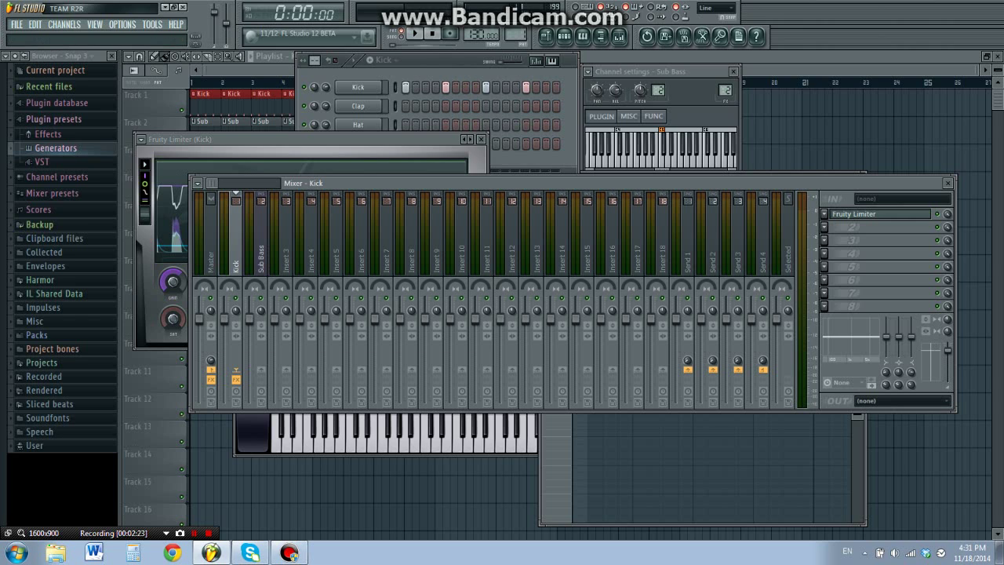
pyautogui.click(876, 226)
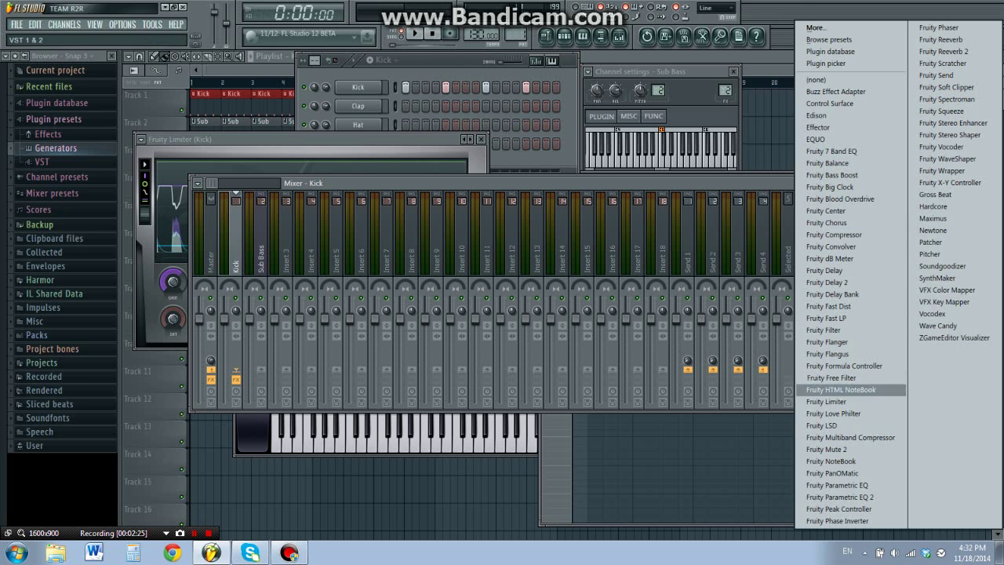
pyautogui.click(840, 496)
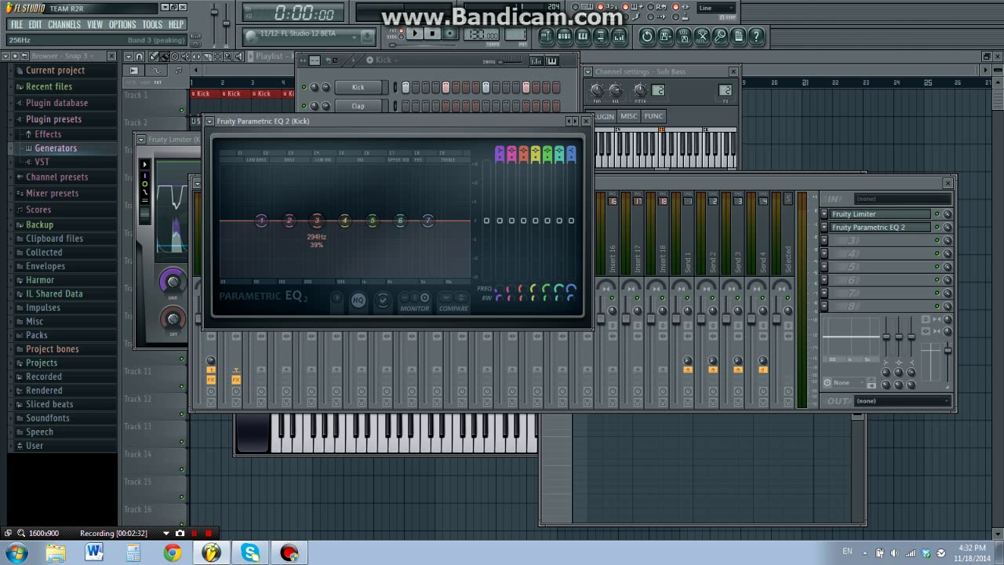
pyautogui.press('space')
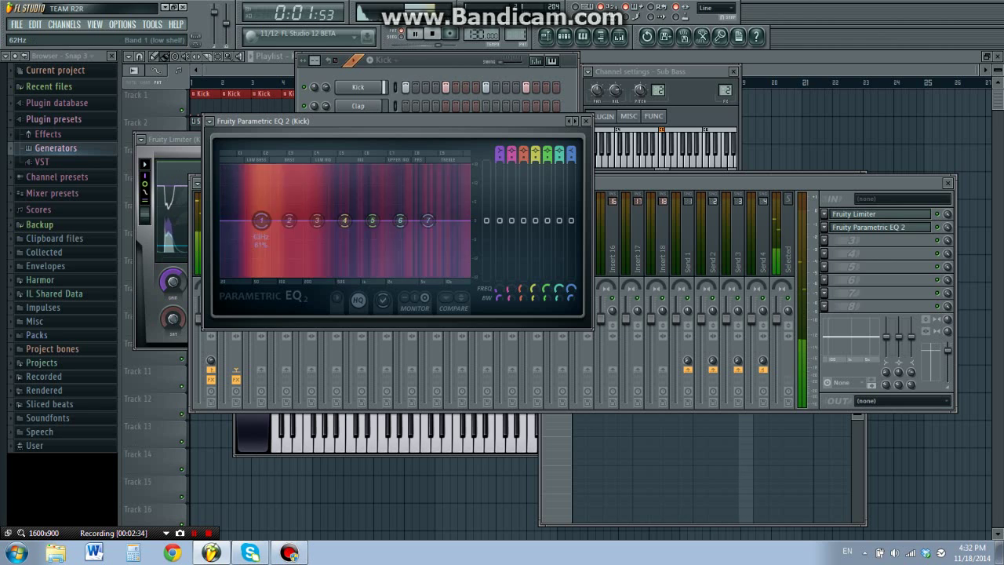
pyautogui.press('space')
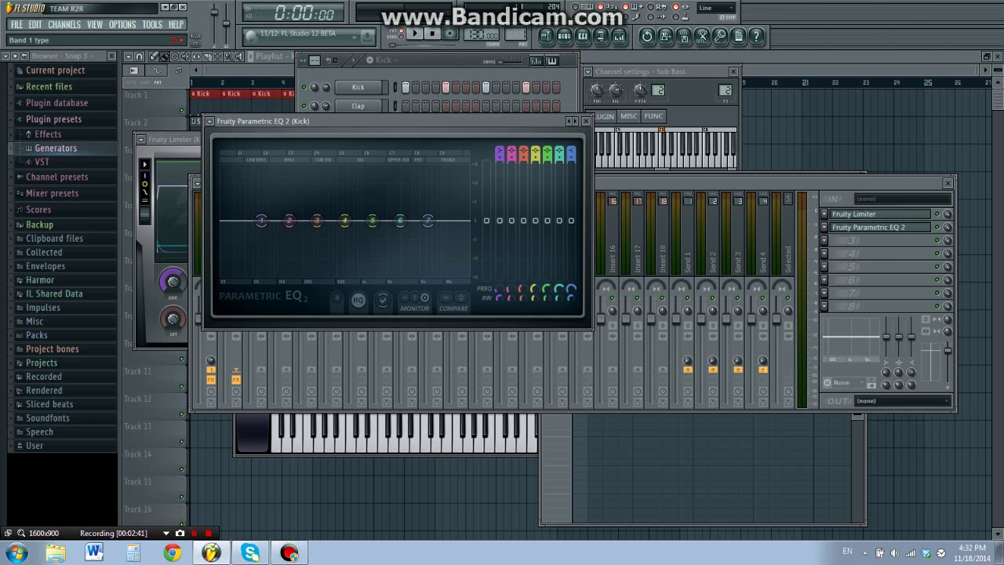
# Change EQ band 1 to a steep high pass and move its cutoff slightly higher
pyautogui.scroll(-5, 499, 153)
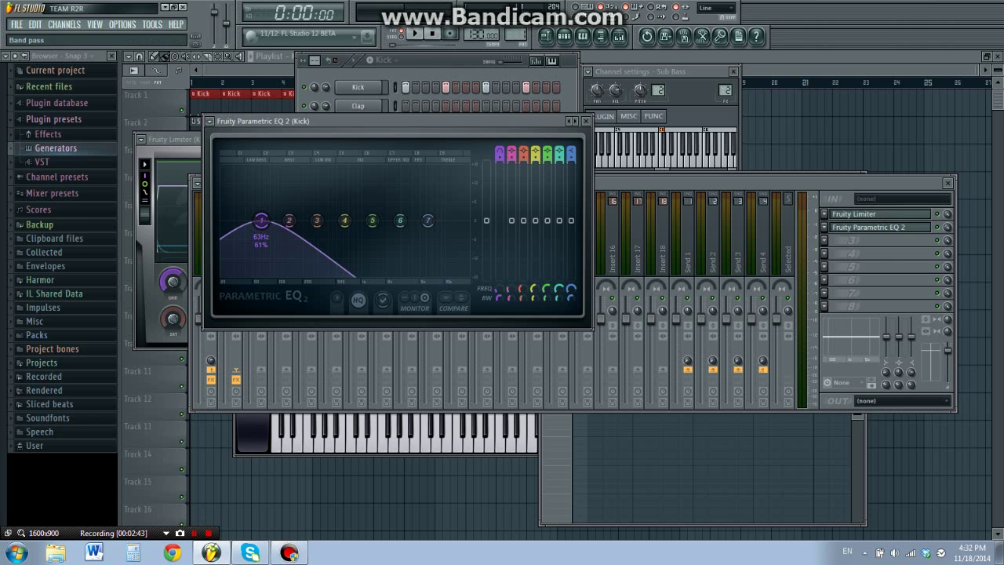
pyautogui.scroll(2, 499, 153)
pyautogui.scroll(3, 498, 153)
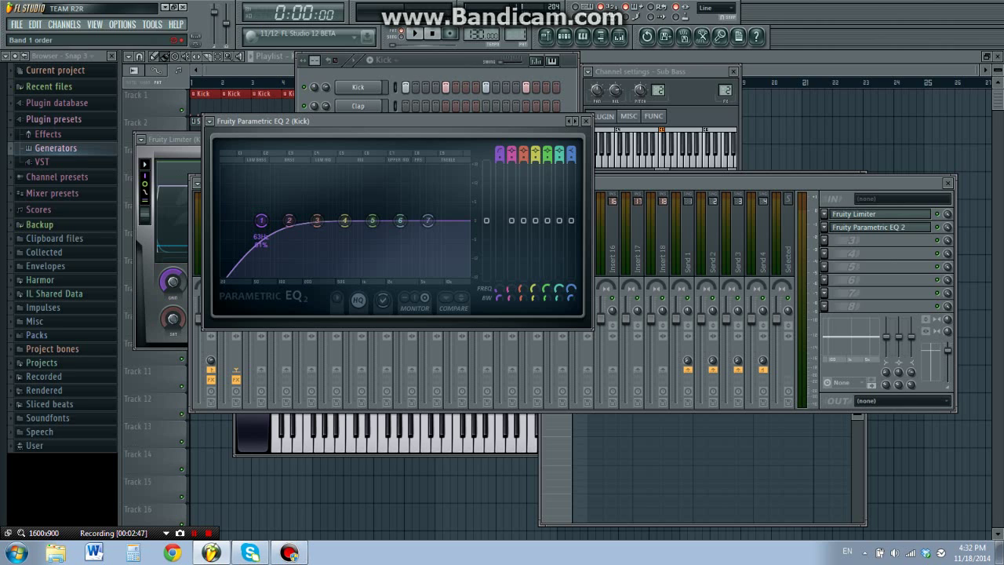
pyautogui.moveTo(261, 221); pyautogui.dragTo(268, 220)
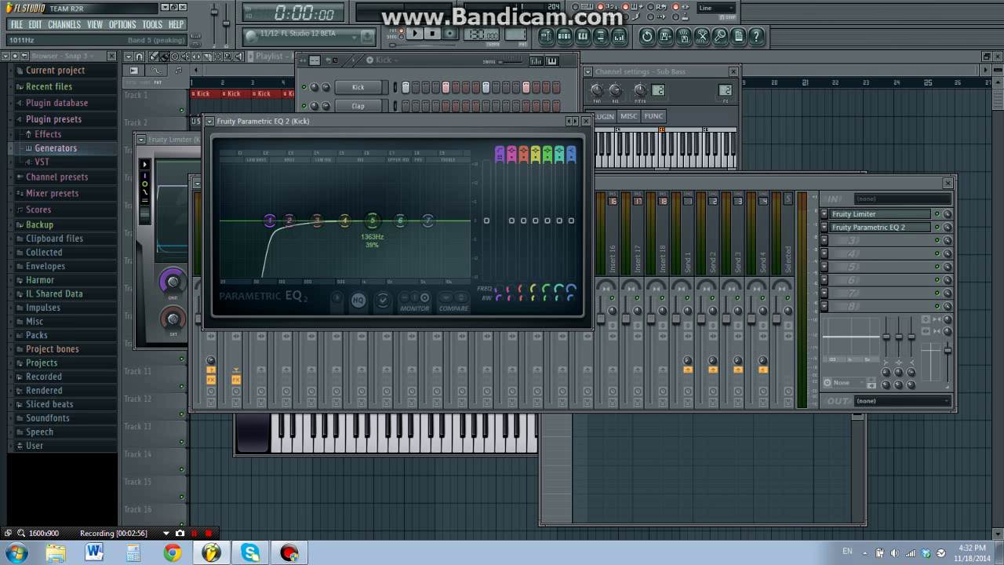
# Boost EQ band 2 at about 100 Hz, raise band 1's high-pass cutoff to about 99 Hz, and play the kick
pyautogui.moveTo(269, 220); pyautogui.dragTo(279, 181)
pyautogui.moveTo(275, 220); pyautogui.dragTo(280, 221)
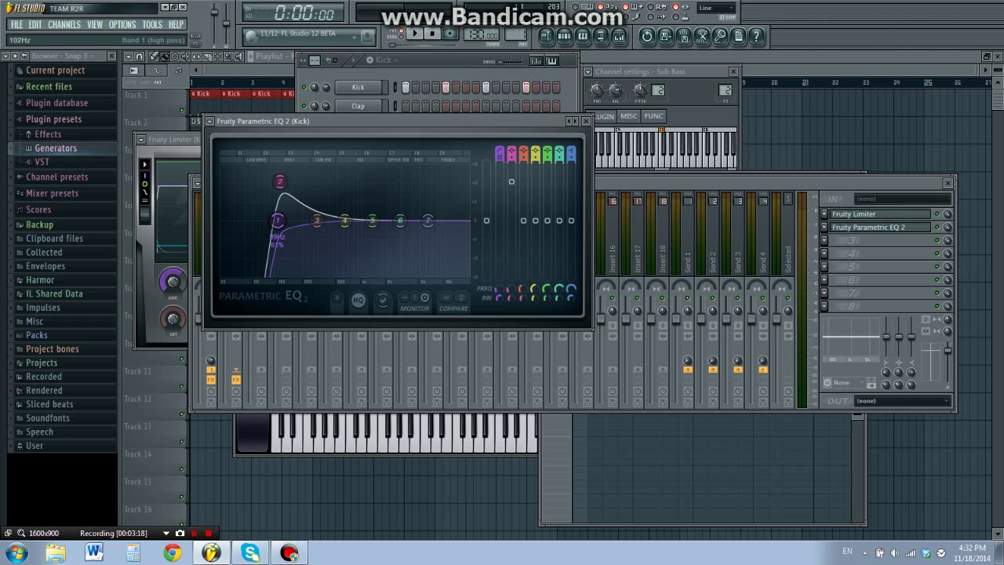
pyautogui.moveTo(278, 221); pyautogui.dragTo(278, 220)
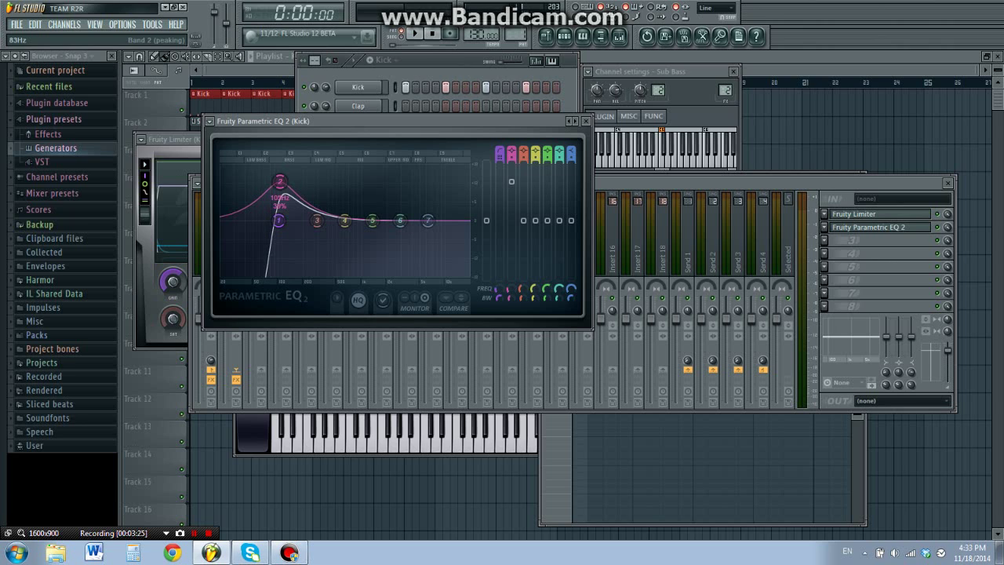
pyautogui.moveTo(279, 181); pyautogui.dragTo(277, 178)
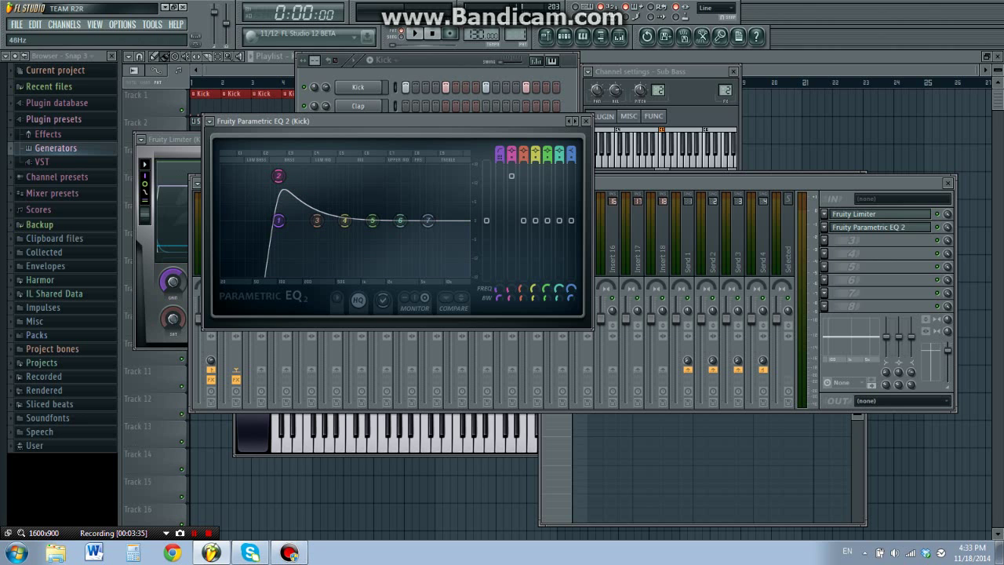
pyautogui.press('space')
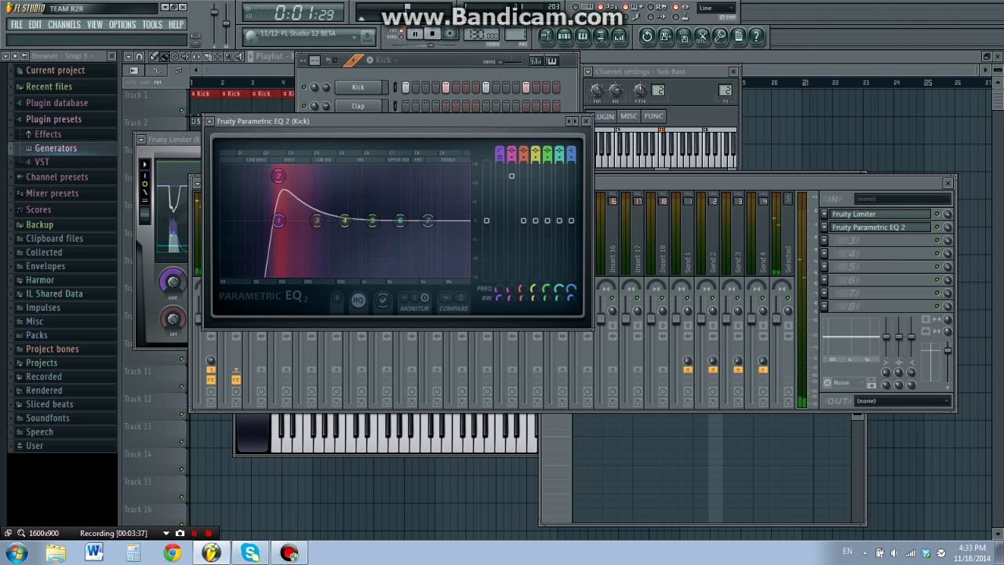
# Play the kick pattern again to hear the effect of the equalizer settings
pyautogui.press('space')
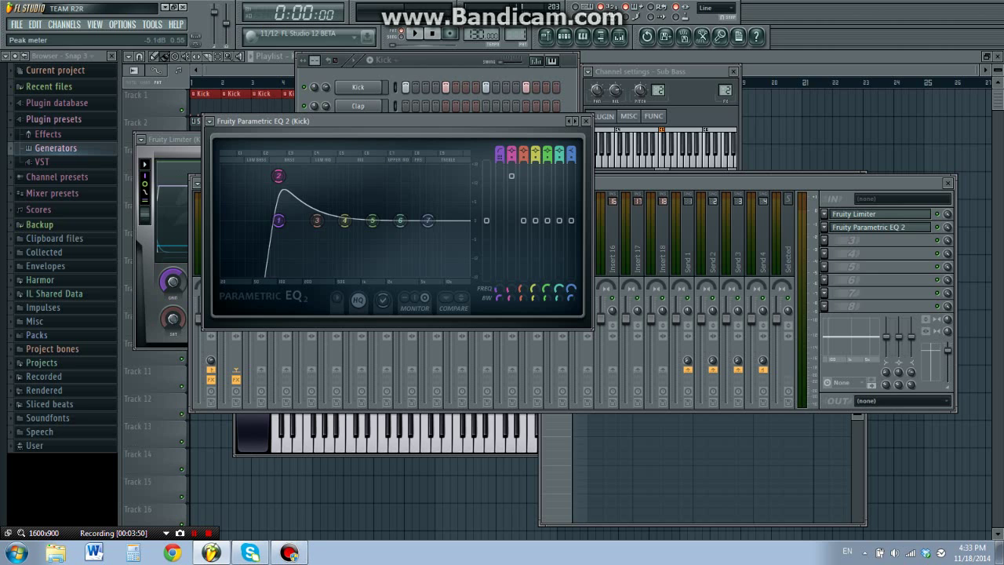
pyautogui.press('space')
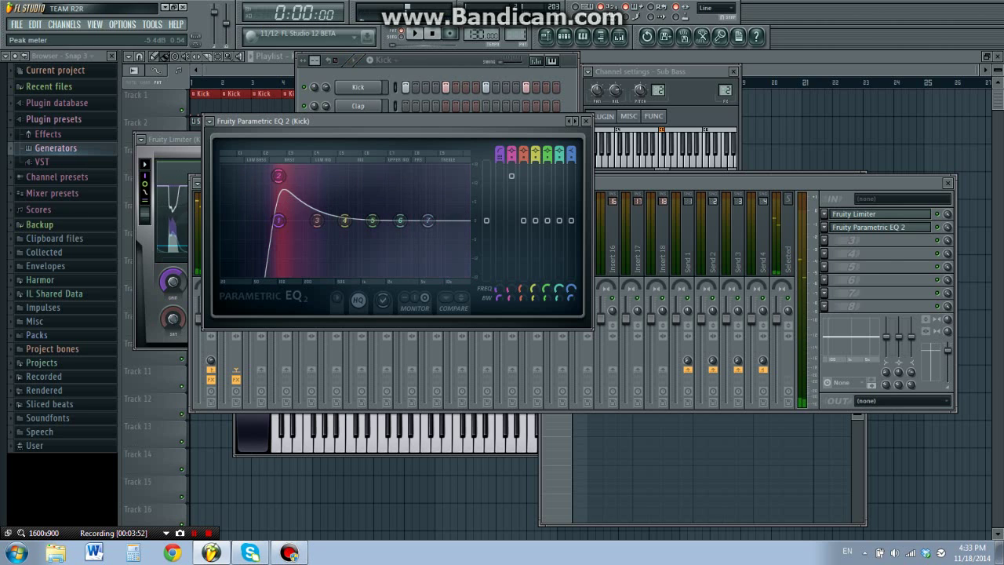
pyautogui.press('space')
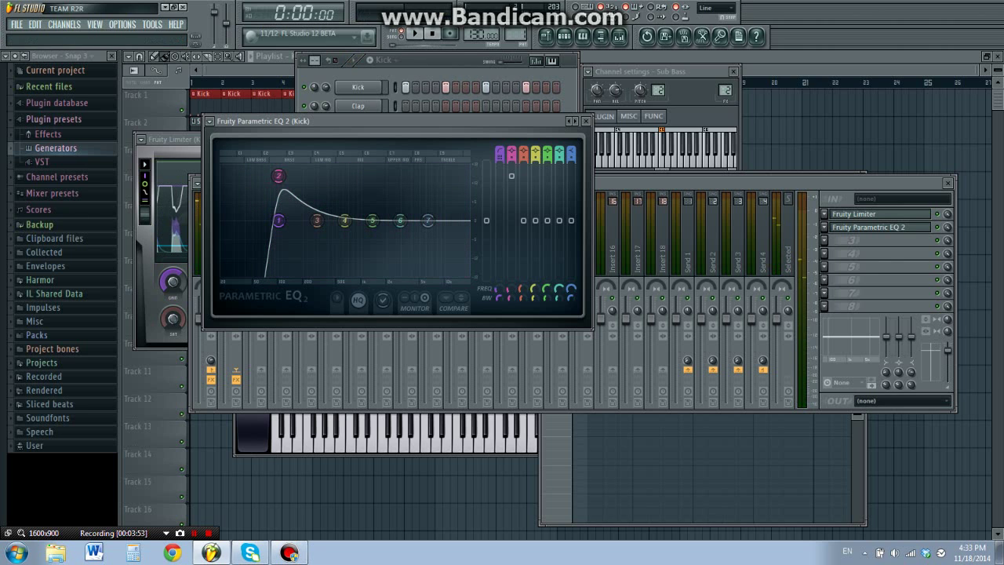
# Insert Fruity Stereo Shaper in the Kick track's third effect slot
pyautogui.click(753, 183)
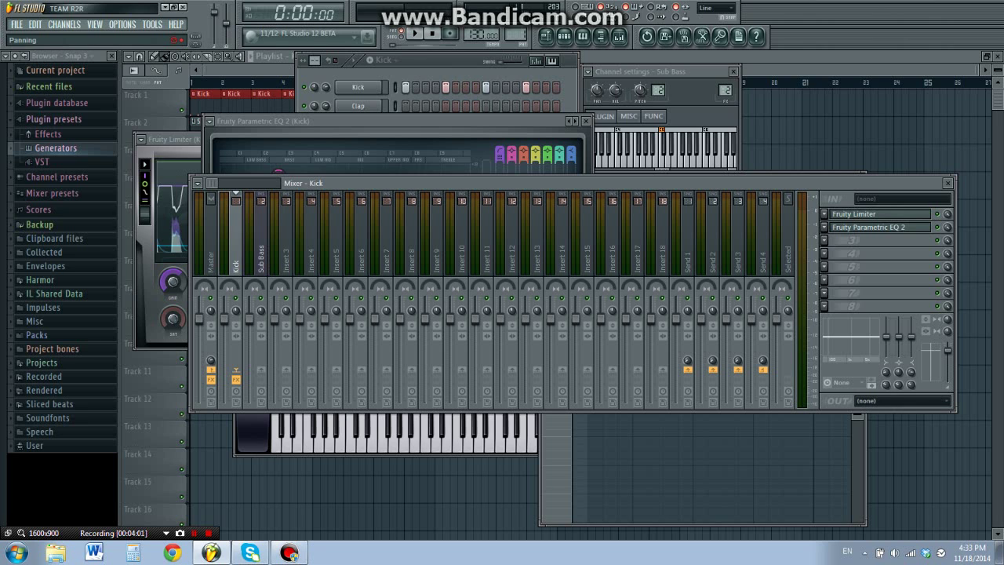
pyautogui.click(824, 240)
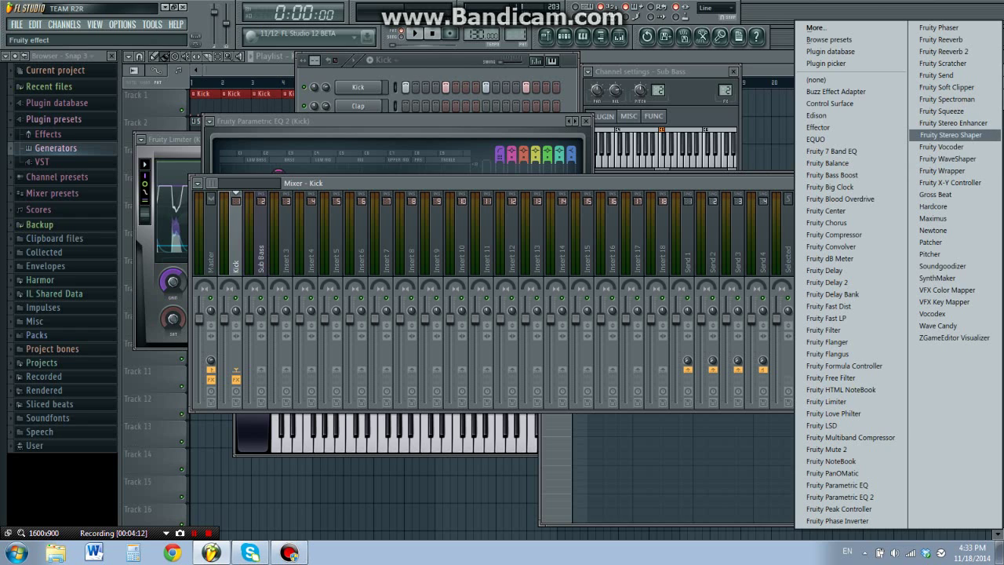
pyautogui.click(951, 135)
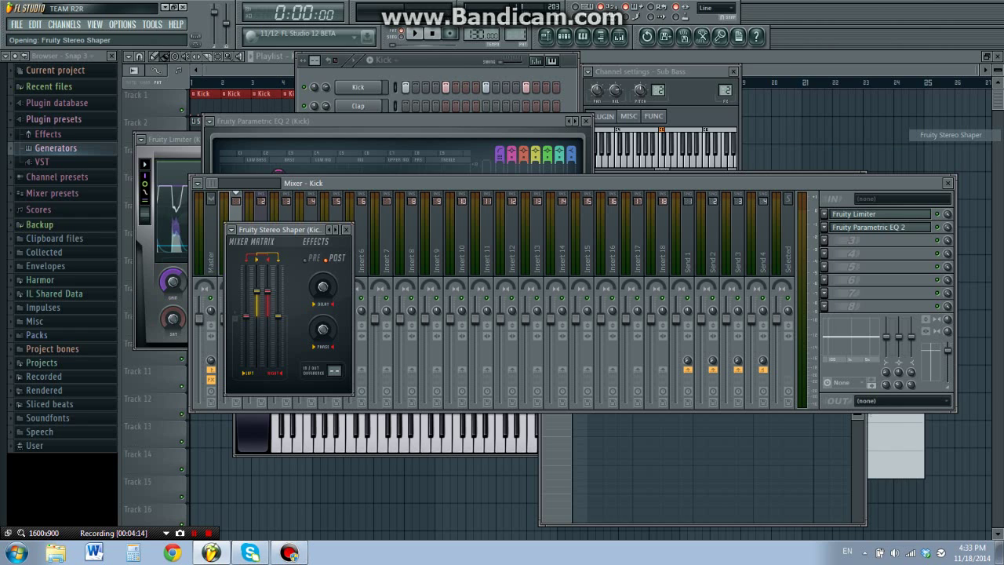
pyautogui.moveTo(284, 230); pyautogui.dragTo(291, 208)
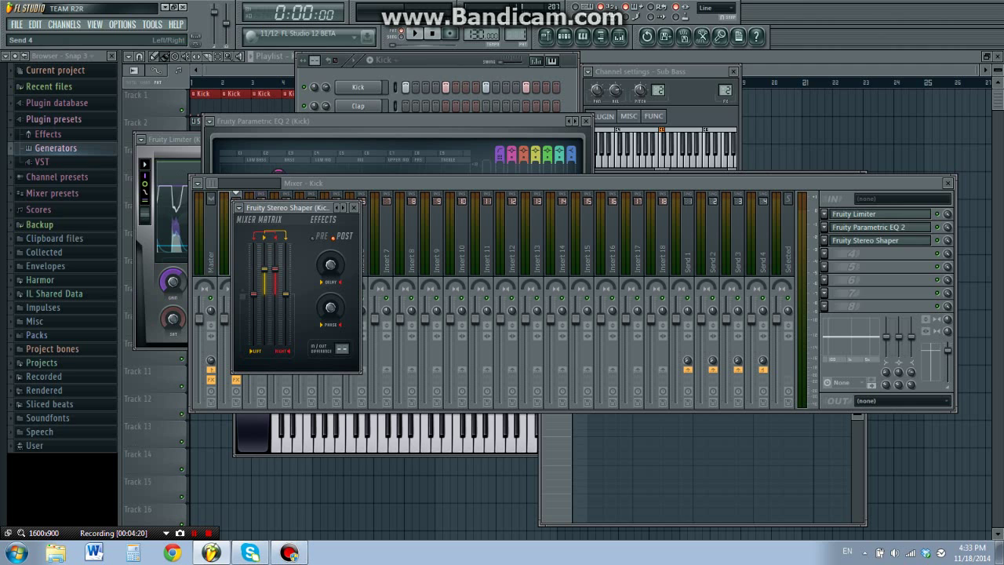
# Load Fruity Stereo Enhancer into the Kick track's third effect slot, play the kick, and close the plugin window
pyautogui.click(824, 240)
pyautogui.moveTo(843, 254)
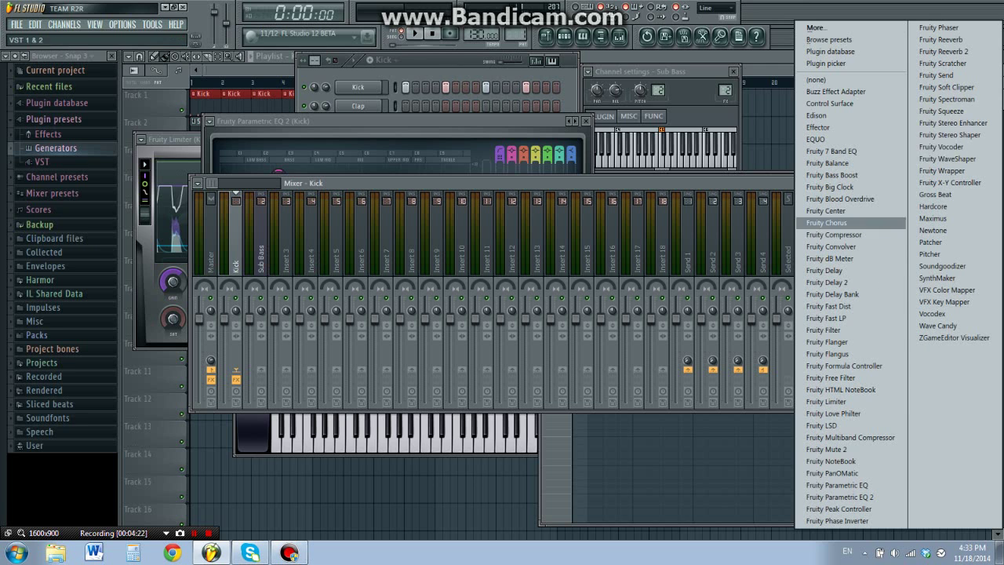
pyautogui.click(954, 123)
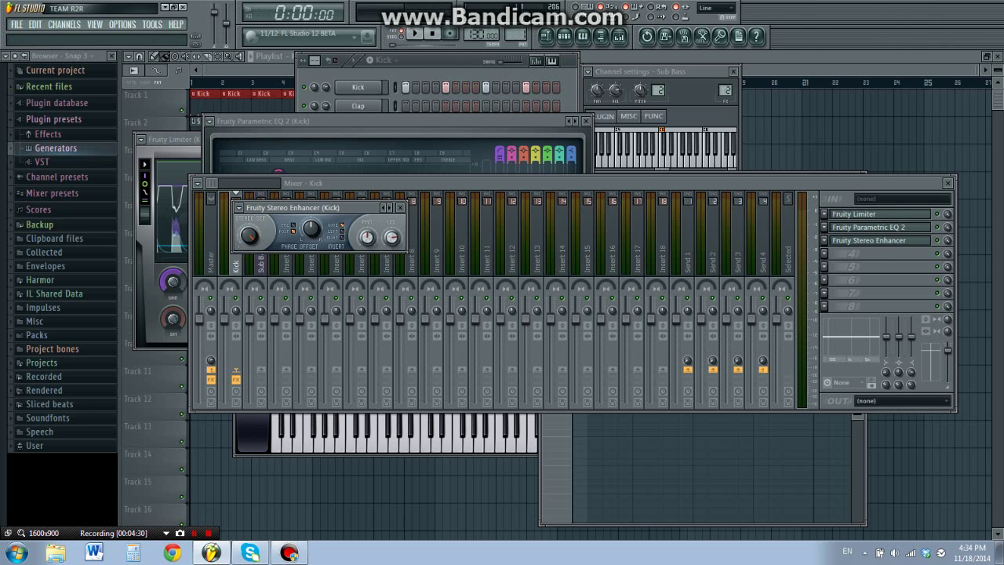
pyautogui.press('space')
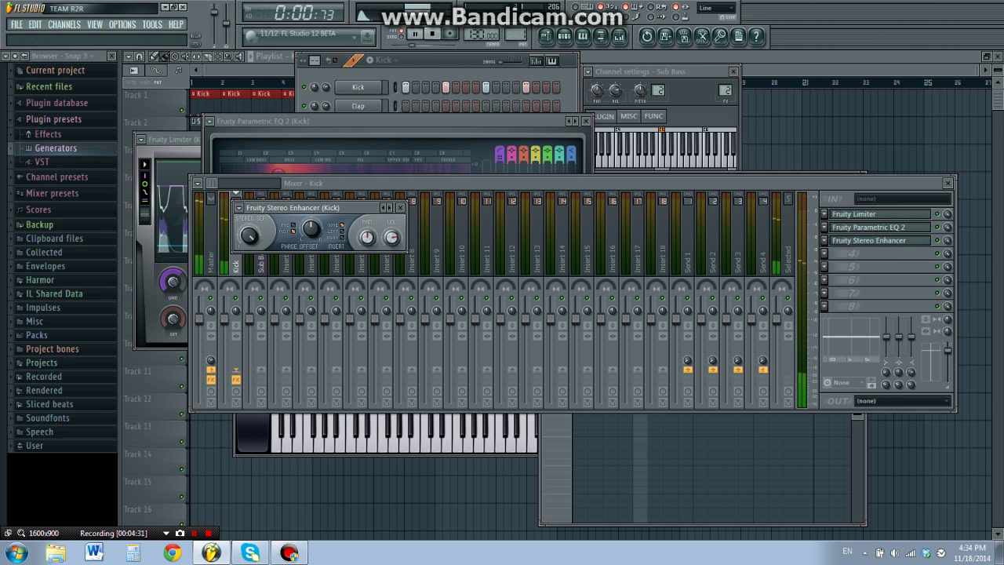
pyautogui.press('space')
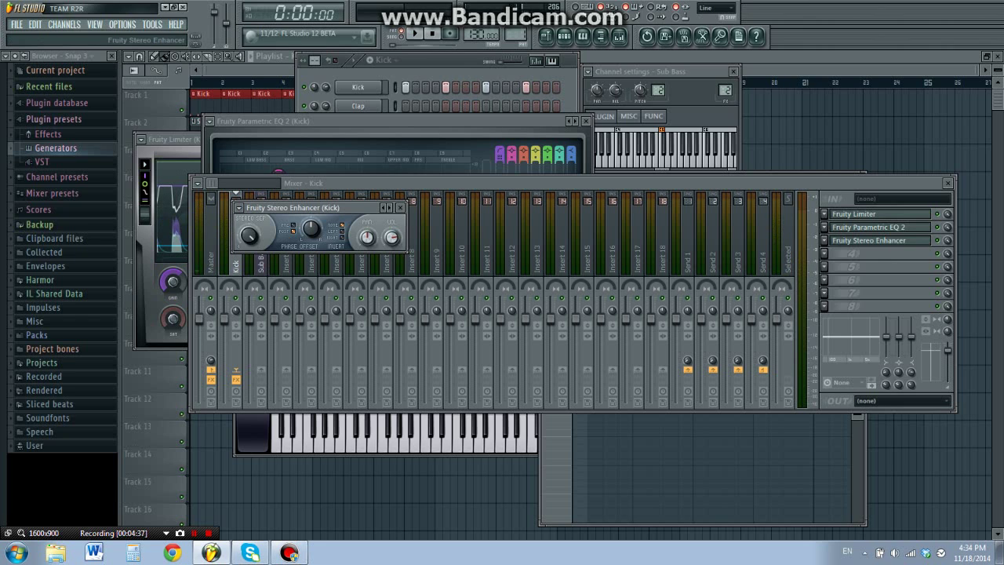
pyautogui.press('Escape')
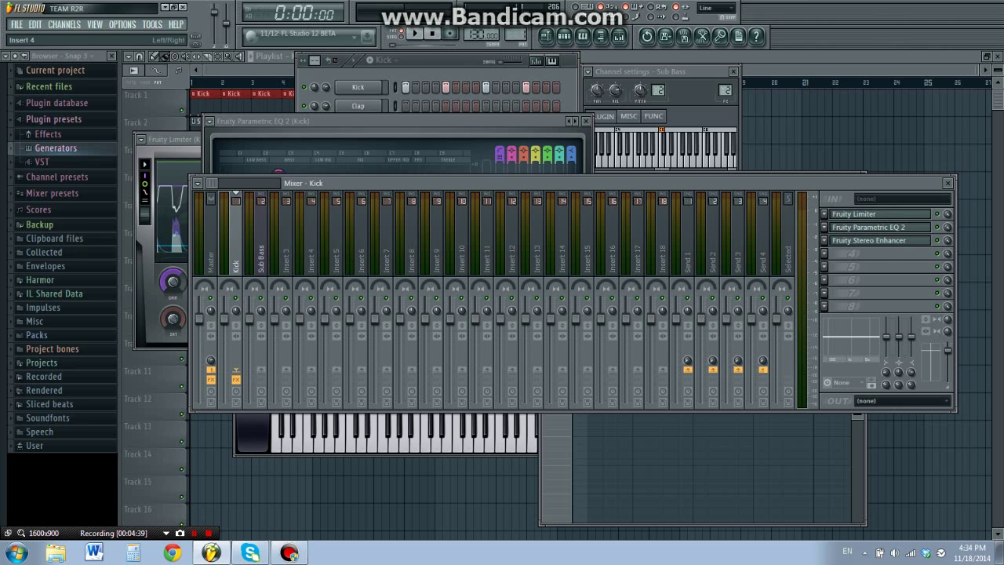
# Lower the Kick track's mixer volume slightly and play the kick to check its level
pyautogui.moveTo(224, 318); pyautogui.dragTo(224, 325)
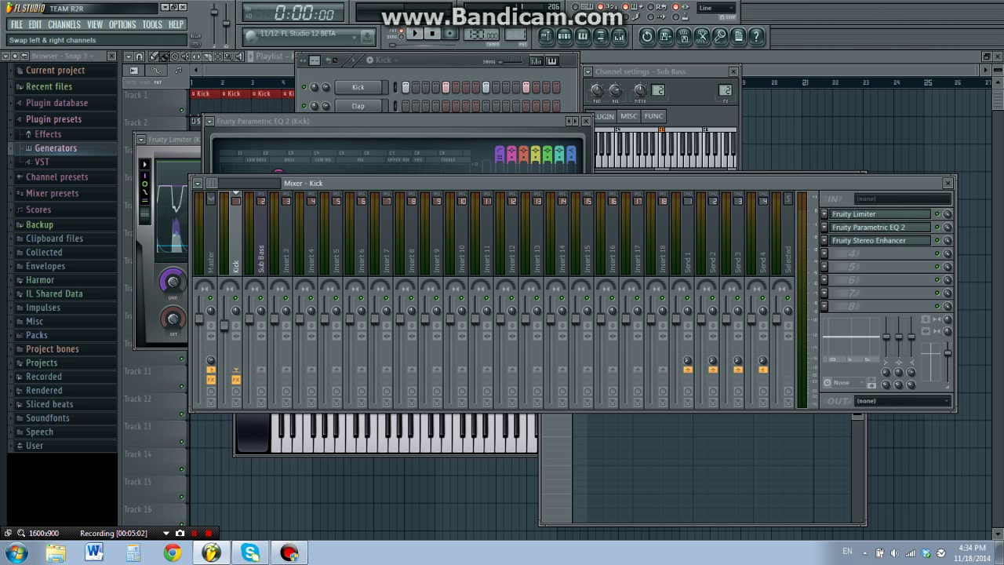
pyautogui.click(868, 227)
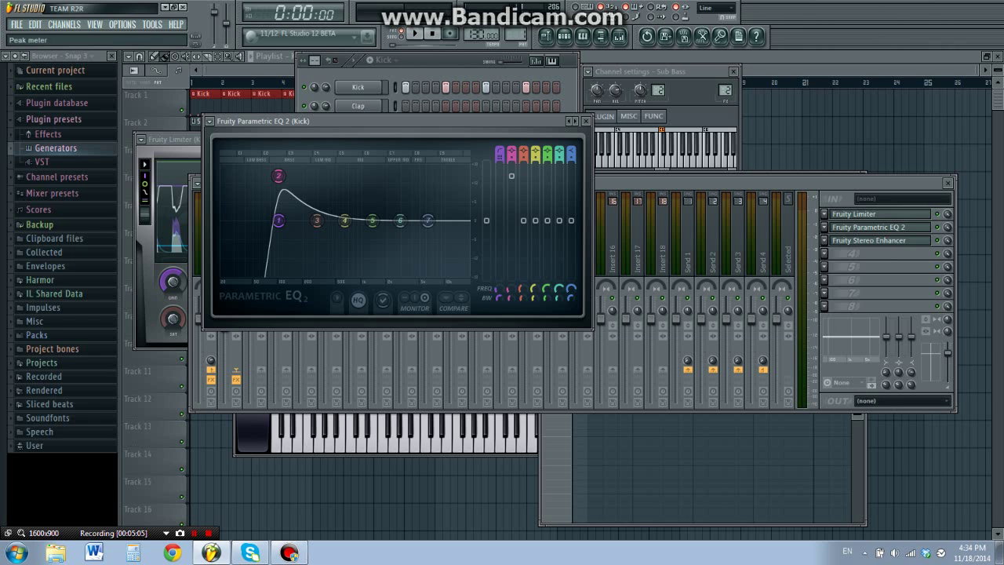
pyautogui.click(787, 236)
pyautogui.click(875, 337)
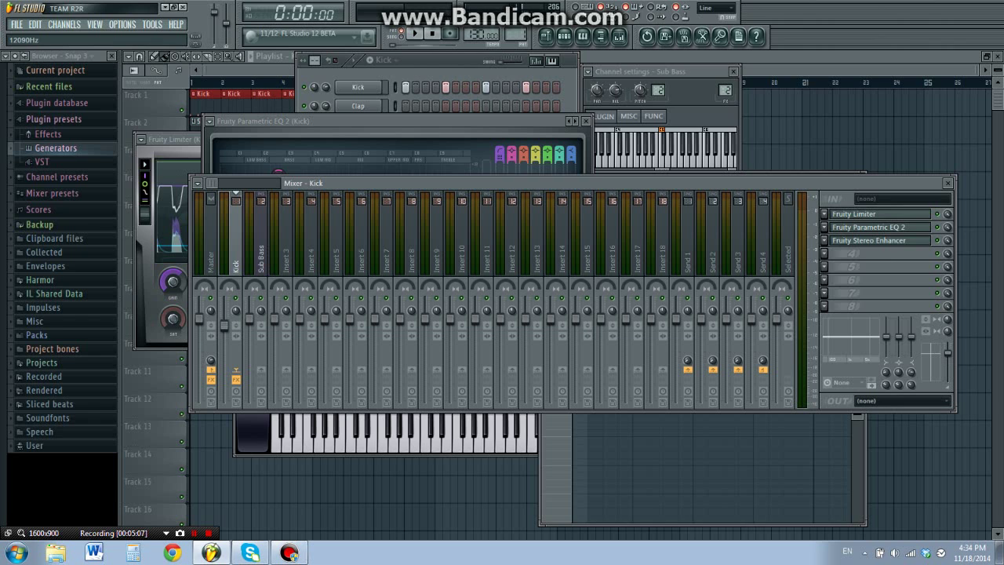
pyautogui.press('space')
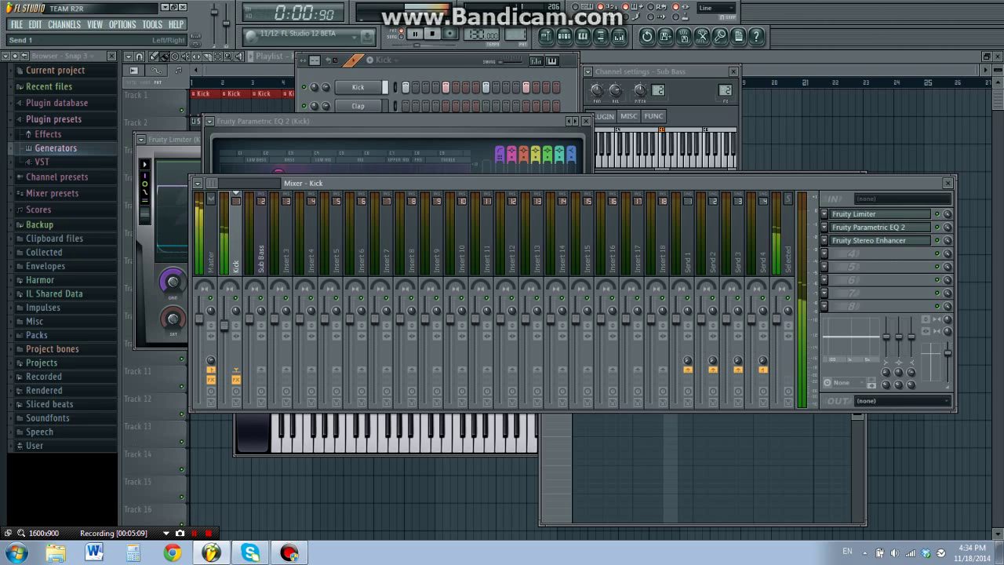
pyautogui.press('space')
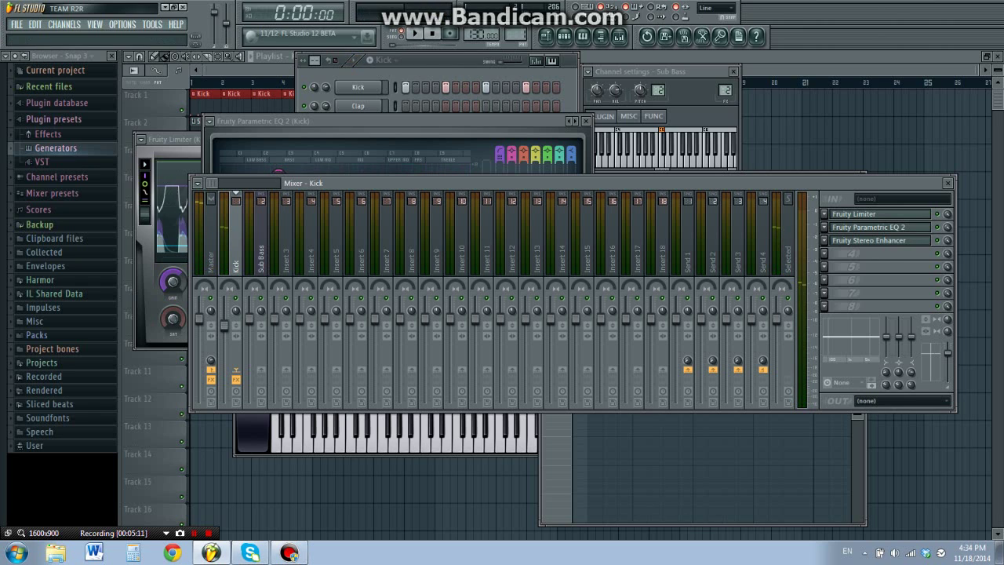
# Select the Sub Bass mixer track and the Sub pattern, and play the bass notes in the piano roll
pyautogui.click(262, 259)
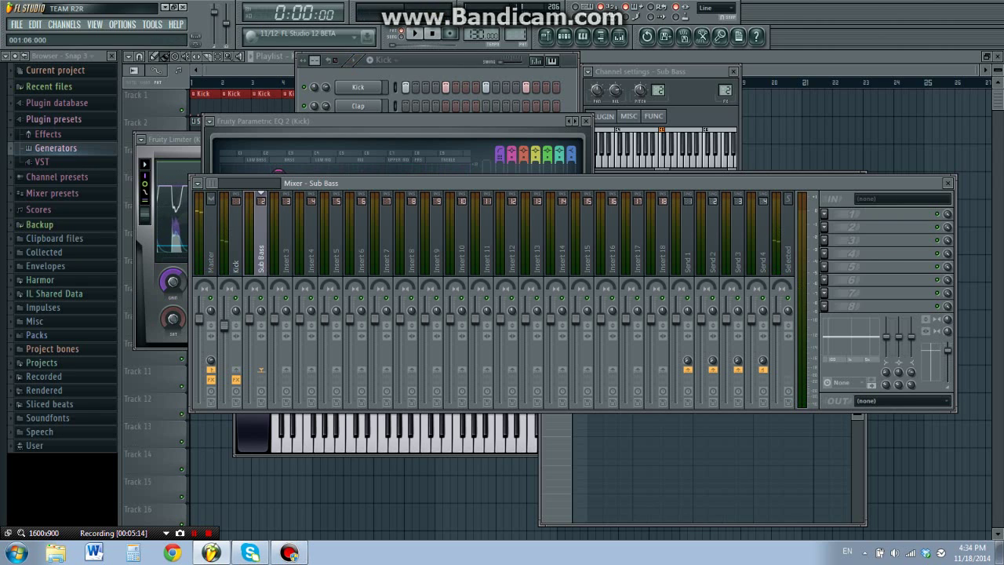
pyautogui.press('F6')
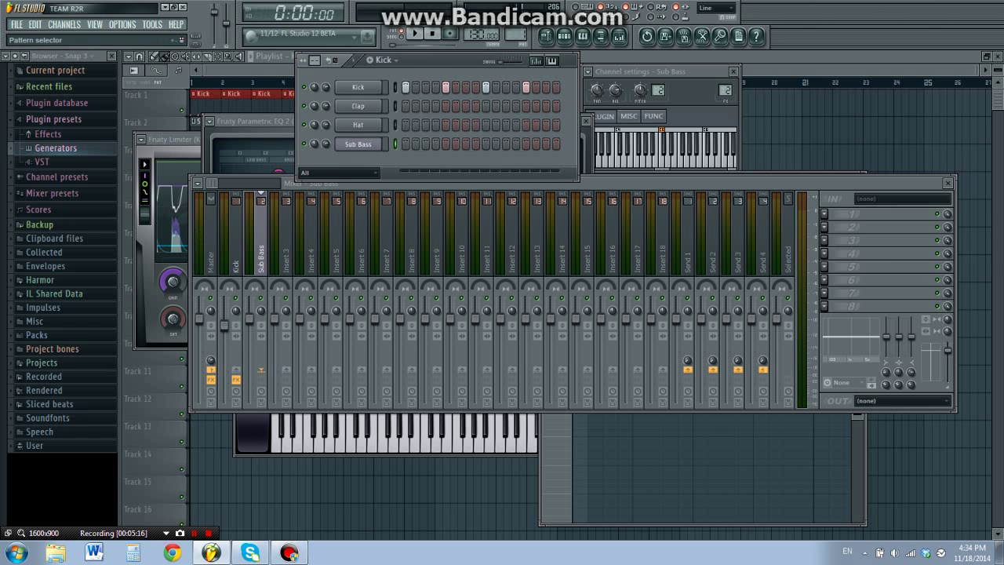
pyautogui.click(384, 60)
pyautogui.click(390, 87)
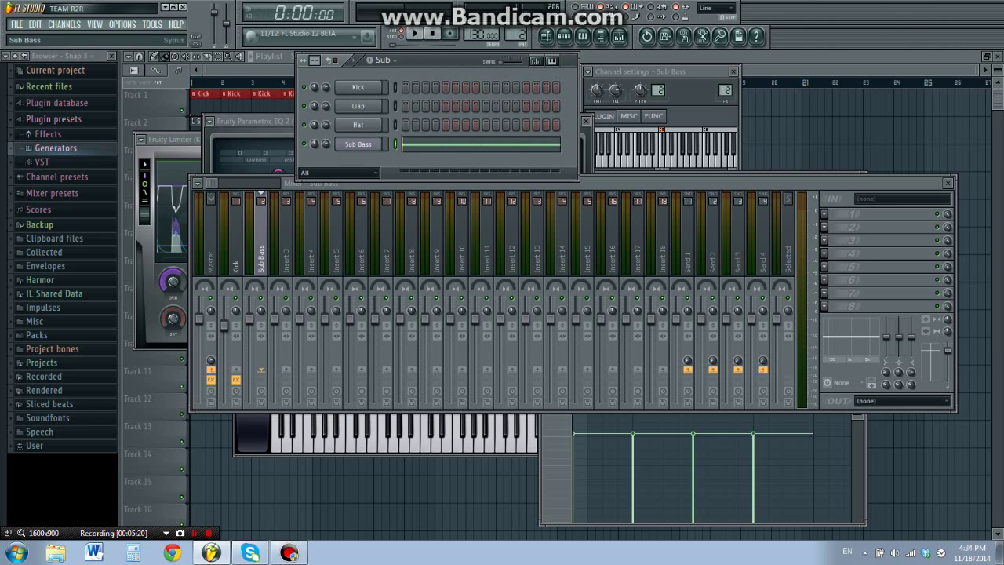
pyautogui.click(433, 144)
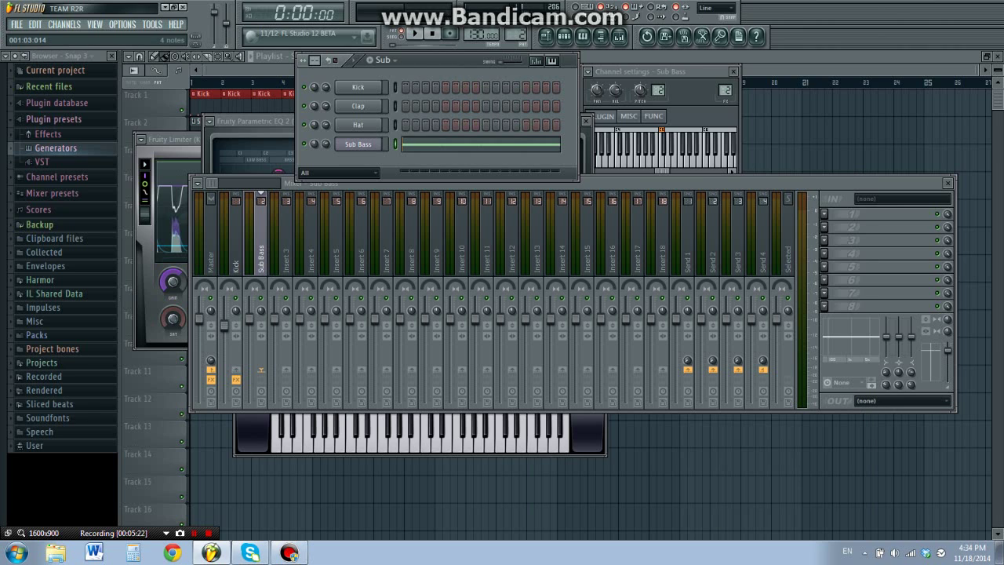
pyautogui.click(432, 144)
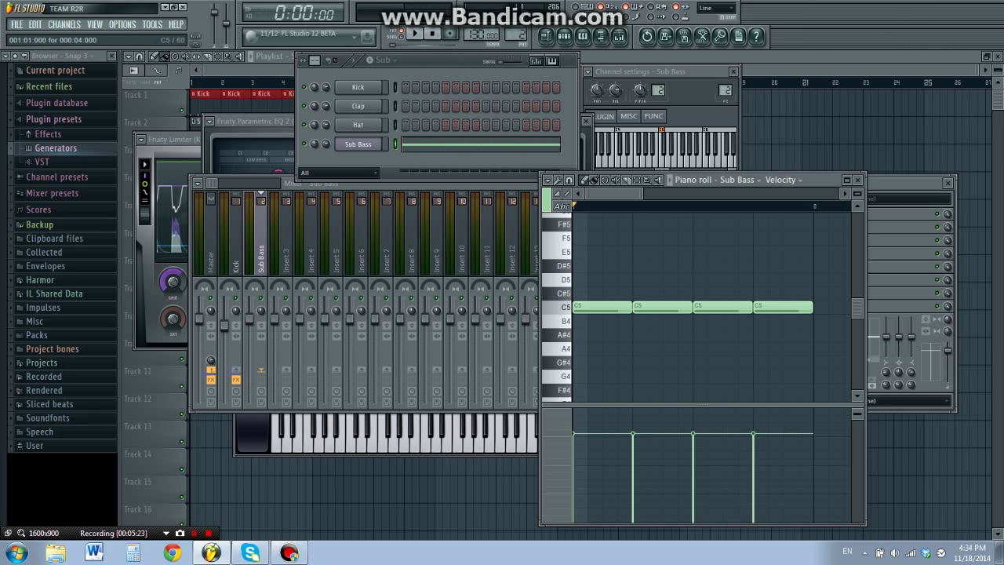
pyautogui.press('space')
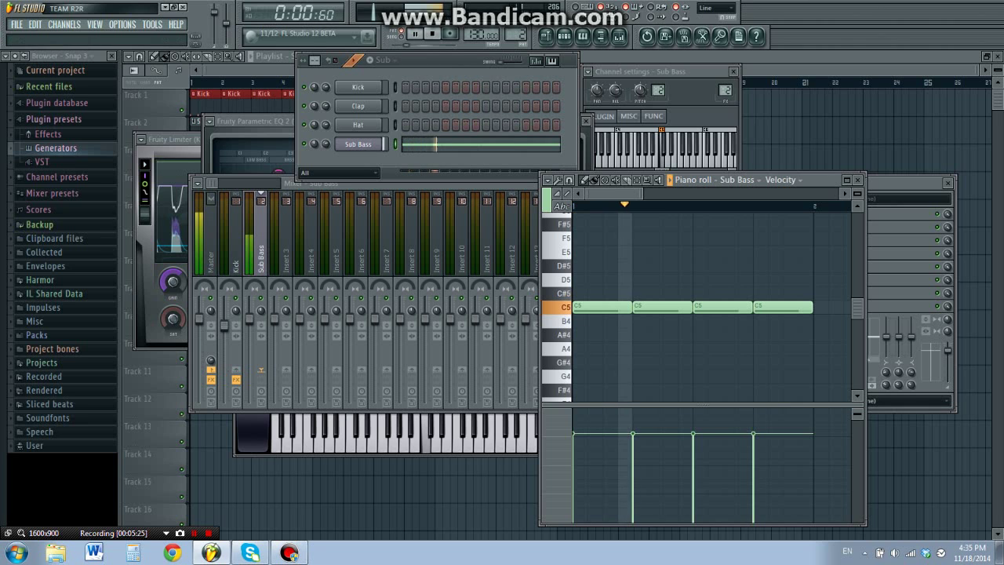
pyautogui.press('space')
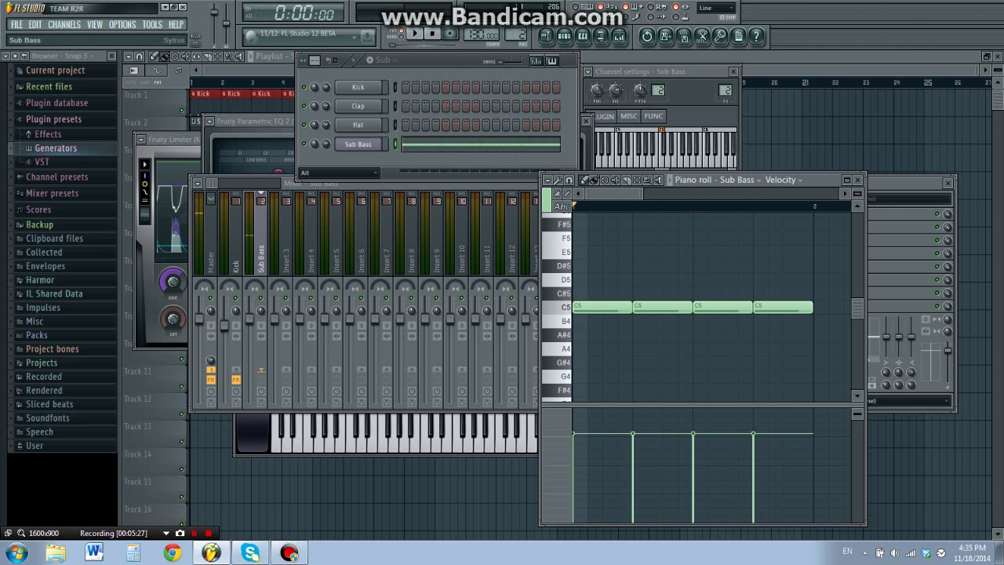
# In the Sub Bass channel's Sytrus, lower operator 1's frequency ratio and route it to filter 1 instead of the output
pyautogui.click(358, 144)
pyautogui.click(358, 144)
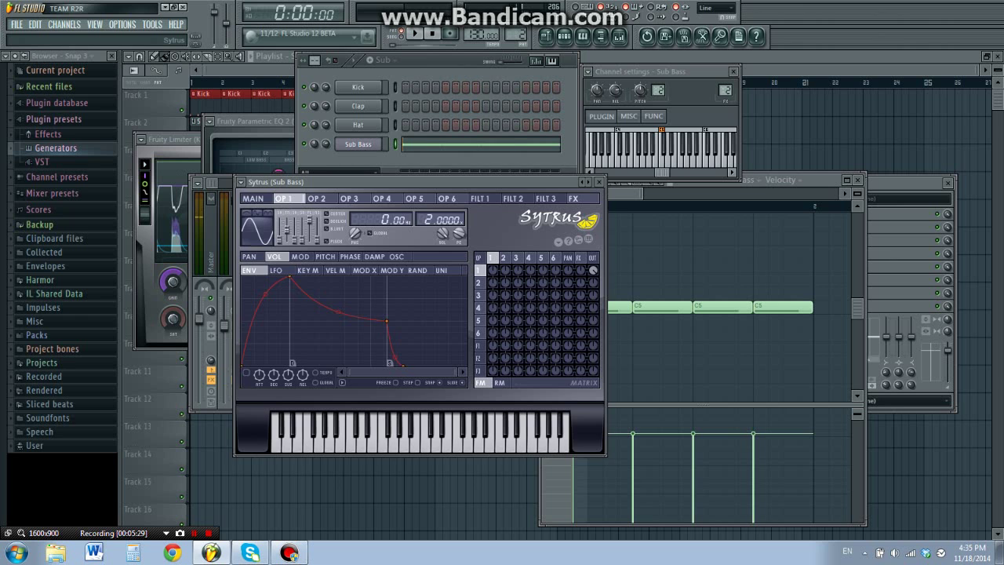
pyautogui.moveTo(376, 182)
pyautogui.mouseDown()
pyautogui.moveTo(366, 169)
pyautogui.moveTo(380, 164)
pyautogui.mouseUp()
pyautogui.moveTo(317, 165); pyautogui.dragTo(333, 164)
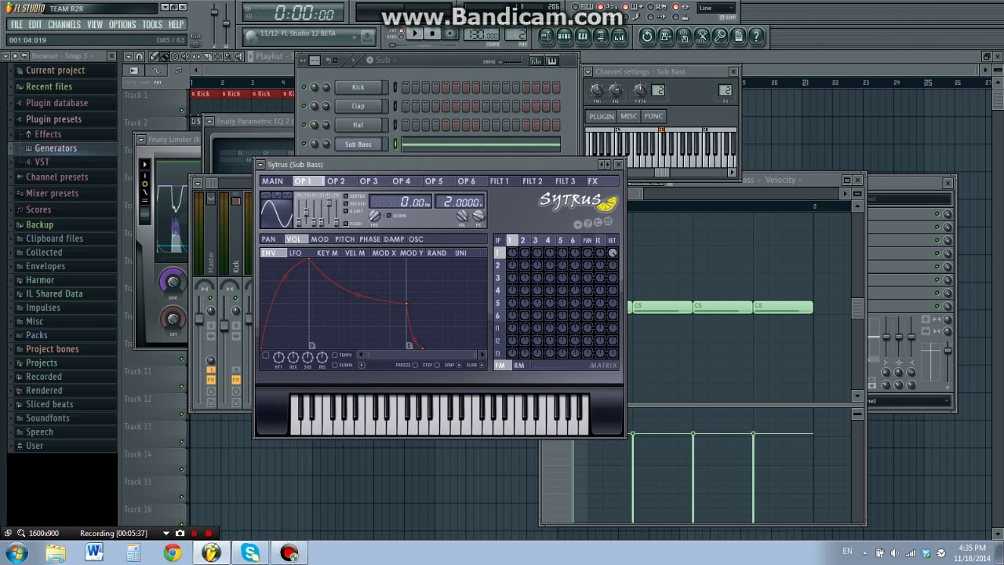
pyautogui.moveTo(613, 253); pyautogui.dragTo(613, 291)
pyautogui.moveTo(460, 202); pyautogui.dragTo(461, 222)
pyautogui.moveTo(513, 328); pyautogui.dragTo(512, 270)
# Set operator 2's frequency ratio to 0.1250 and route it to filter 1
pyautogui.click(336, 180)
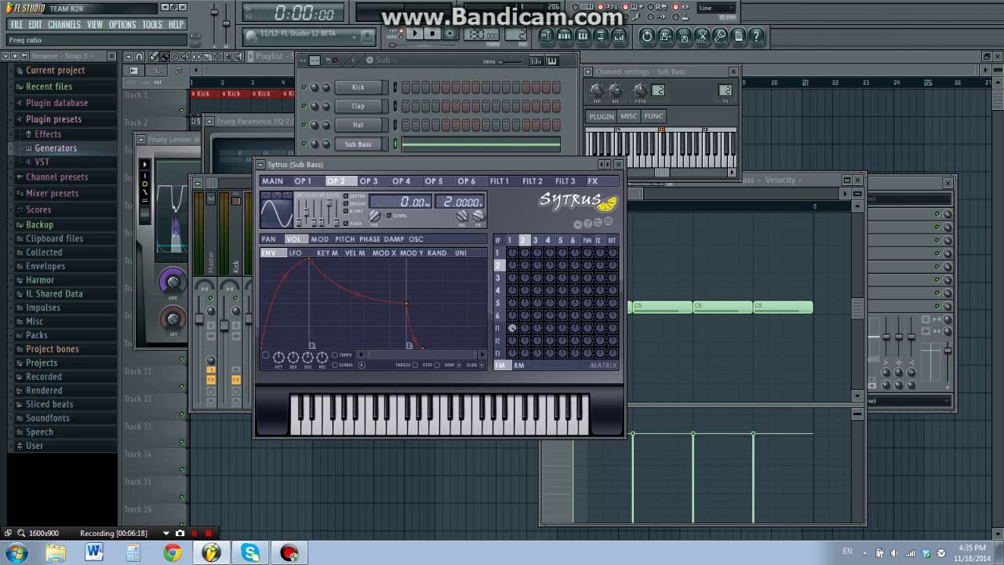
pyautogui.moveTo(458, 202); pyautogui.dragTo(458, 229)
pyautogui.scroll(-2, 460, 201)
pyautogui.scroll(-2, 461, 201)
pyautogui.moveTo(469, 202); pyautogui.dragTo(470, 185)
pyautogui.moveTo(525, 328); pyautogui.dragTo(524, 320)
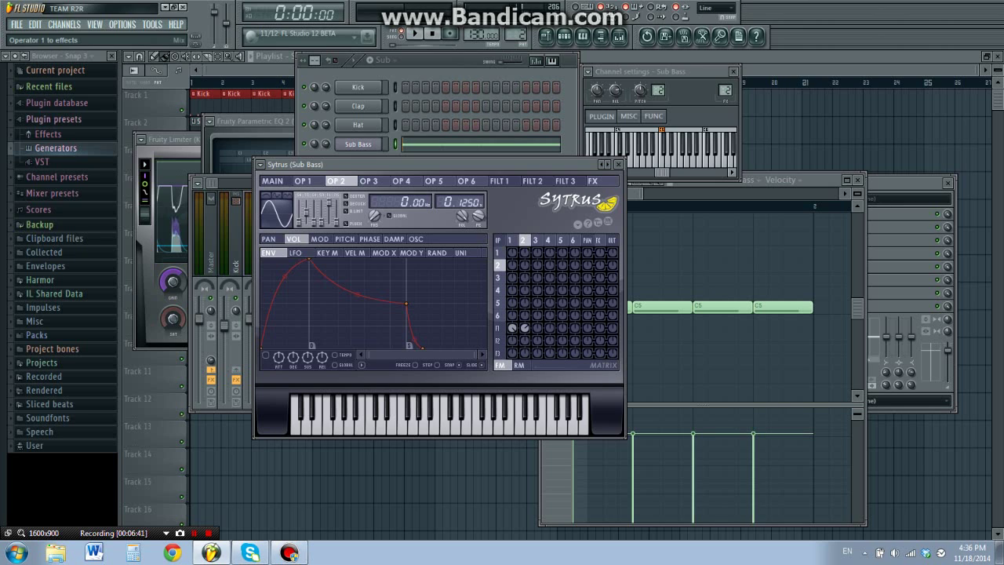
# Send filter 1 to the output, lower its cutoff, and play the Sub pattern
pyautogui.moveTo(613, 328); pyautogui.dragTo(612, 308)
pyautogui.click(500, 181)
pyautogui.moveTo(342, 204); pyautogui.dragTo(342, 226)
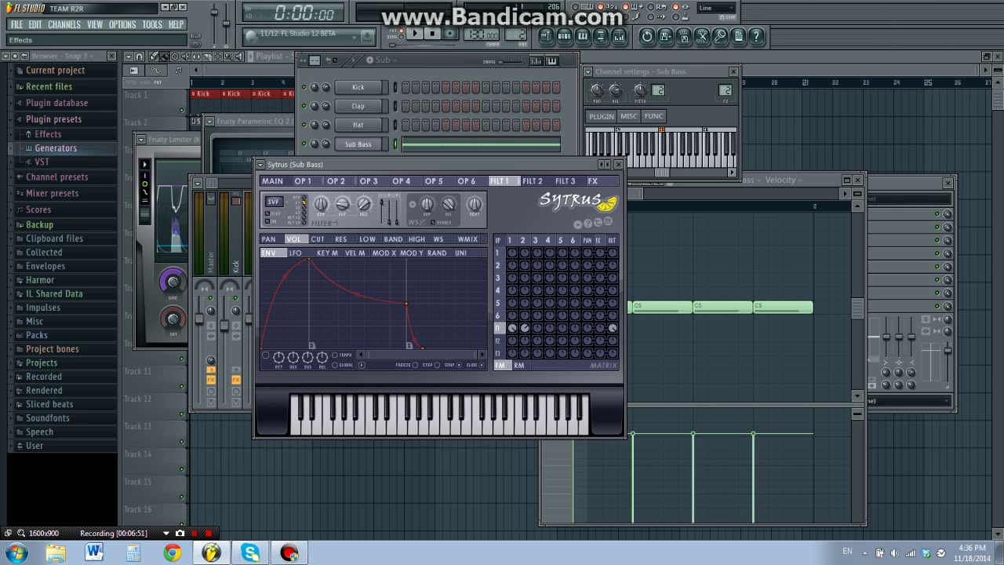
pyautogui.press('F7')
pyautogui.press('space')
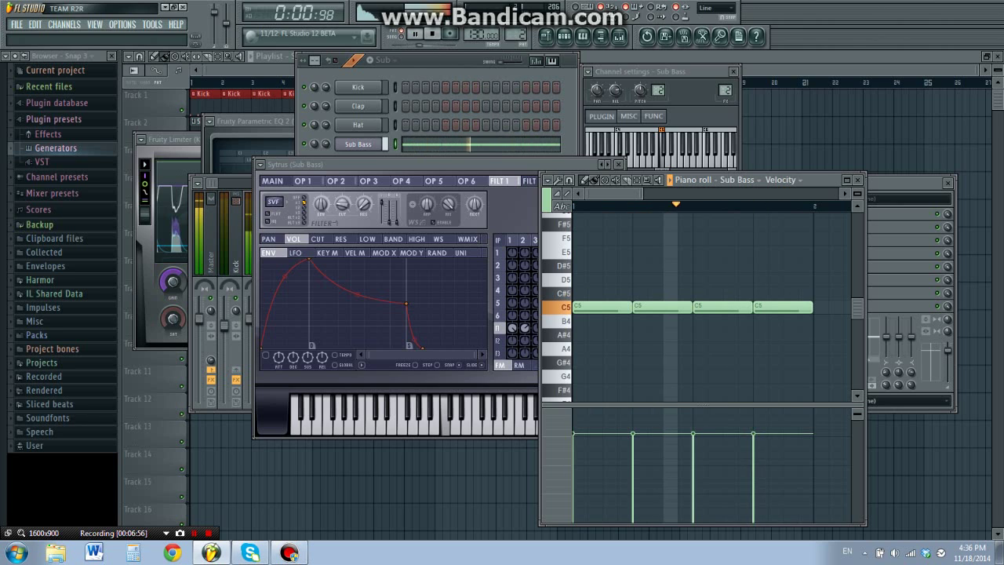
pyautogui.press('space')
# Enable filter 1's volume envelope, shape it as a short decay from full level to zero, and play the result
pyautogui.click(353, 164)
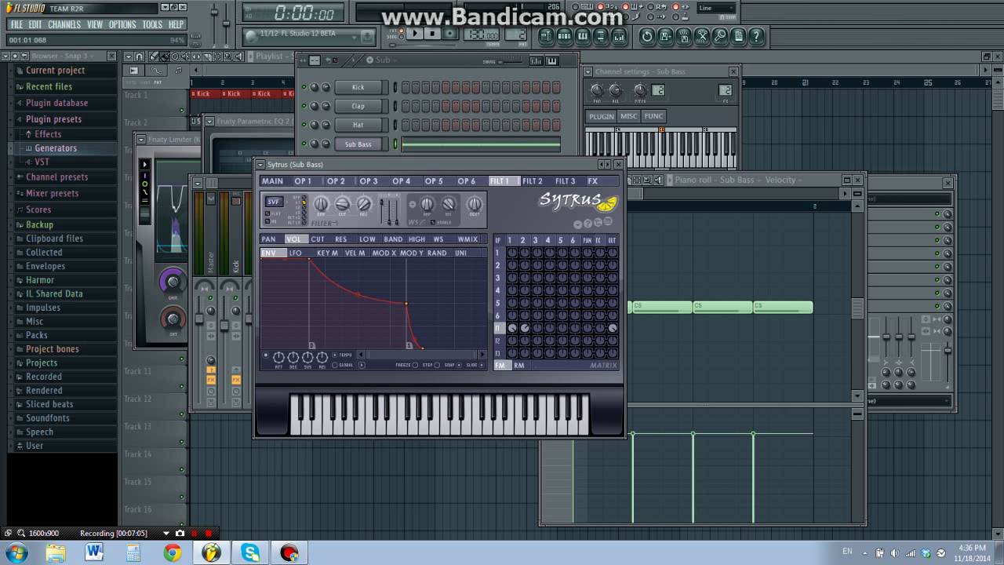
pyautogui.moveTo(309, 259); pyautogui.dragTo(326, 348)
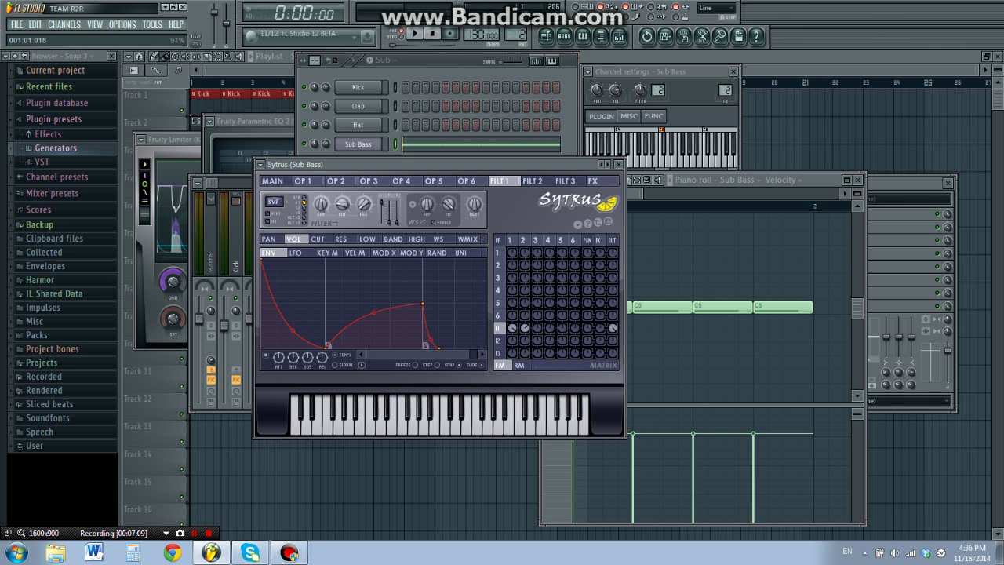
pyautogui.moveTo(423, 304); pyautogui.dragTo(325, 347)
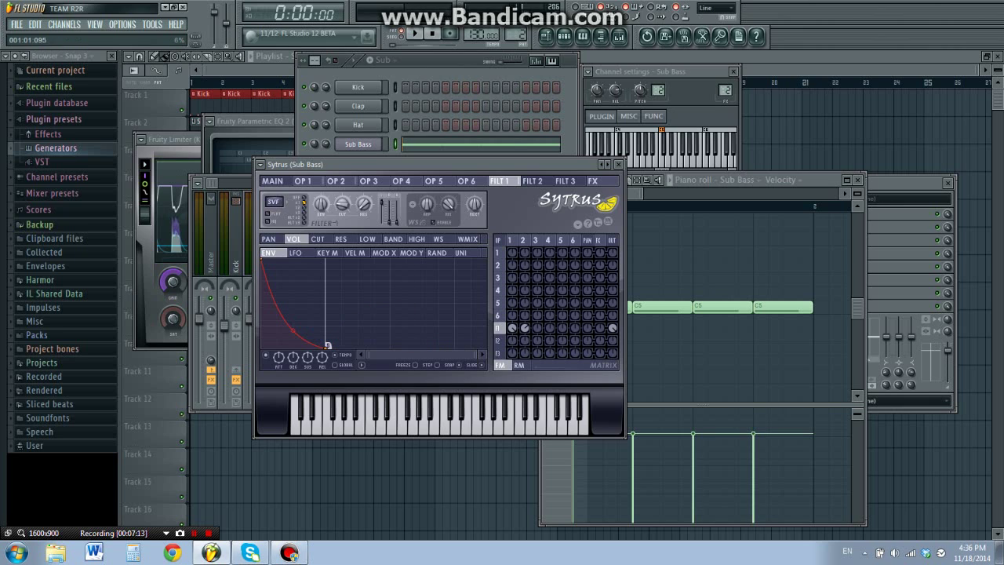
pyautogui.press('space')
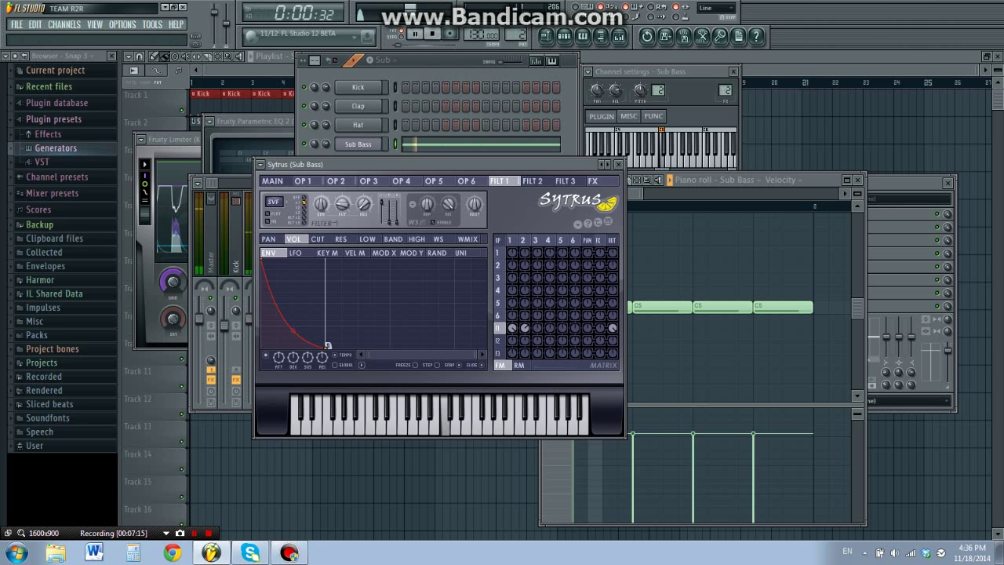
pyautogui.press('space')
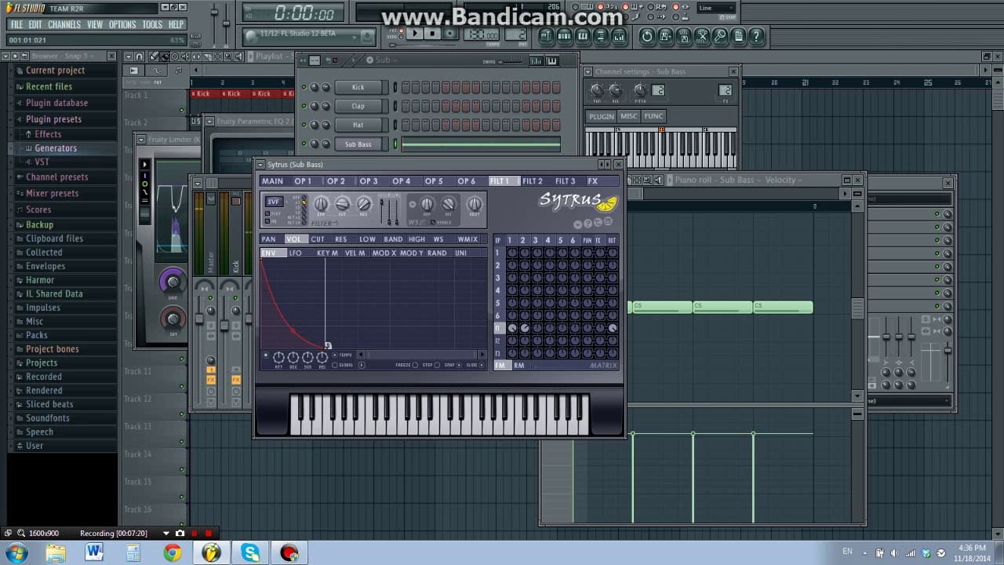
# Adjust the decay tension of filter 1's volume envelope to 15%, playing the Sub pattern to compare different curves
pyautogui.press('space')
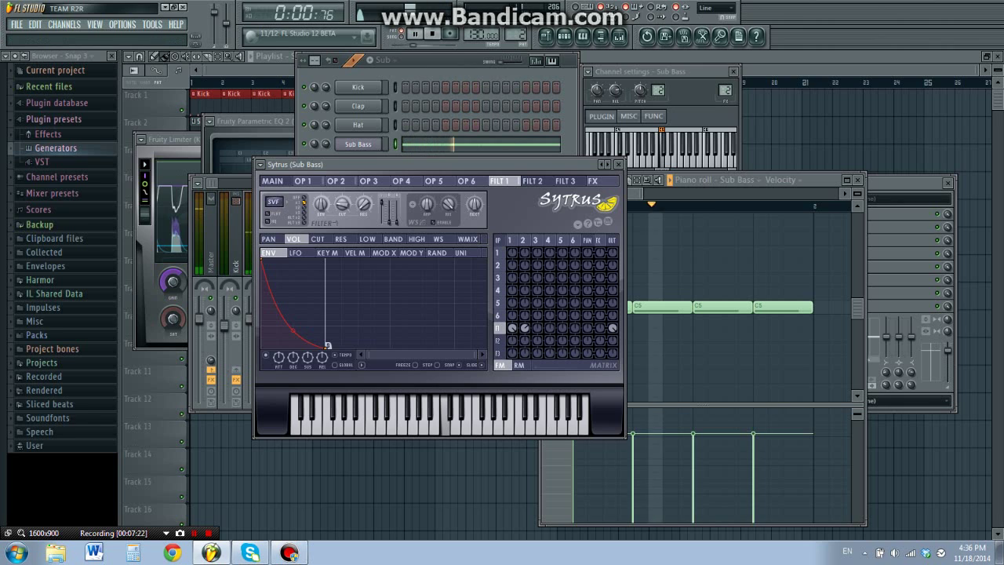
pyautogui.press('space')
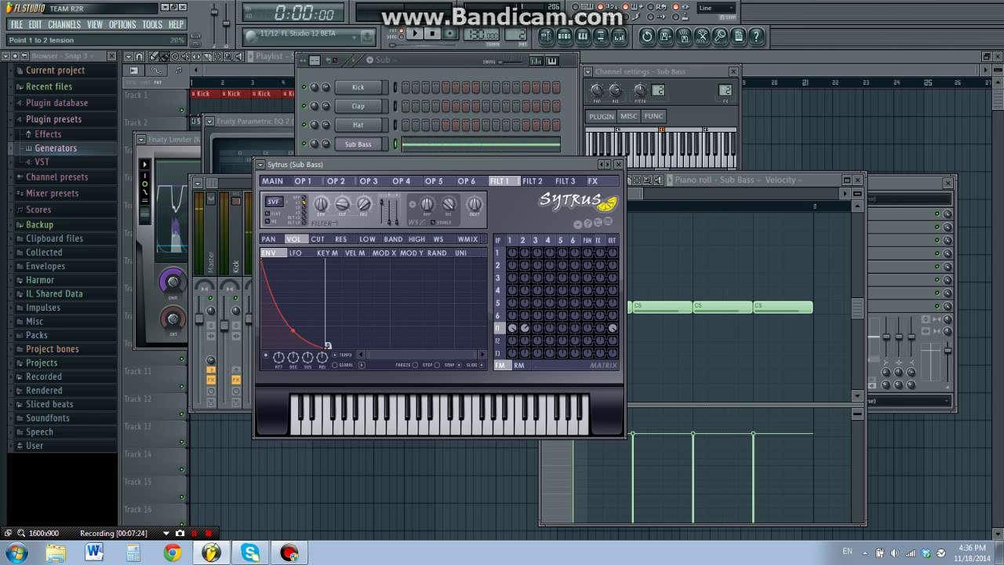
pyautogui.scroll(5, 327, 345)
pyautogui.scroll(-2, 327, 345)
pyautogui.press('space')
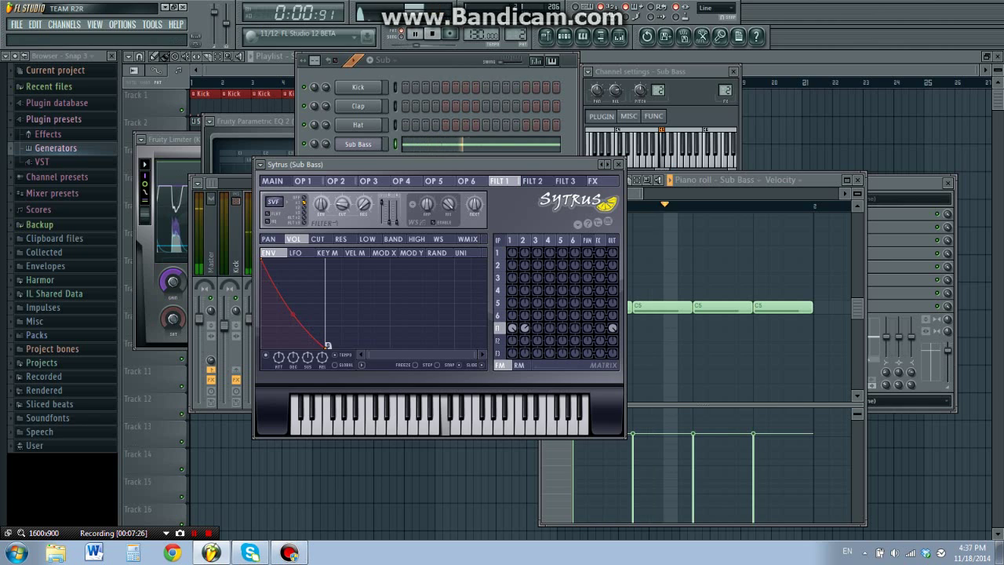
pyautogui.press('space')
pyautogui.moveTo(293, 314); pyautogui.dragTo(293, 291)
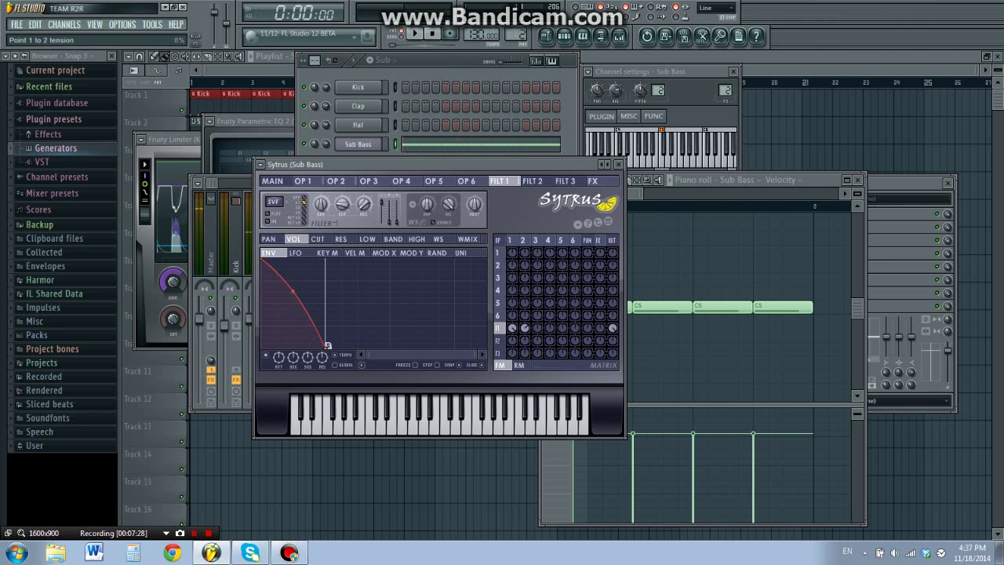
pyautogui.press('space')
pyautogui.press('space')
pyautogui.scroll(-6, 328, 346)
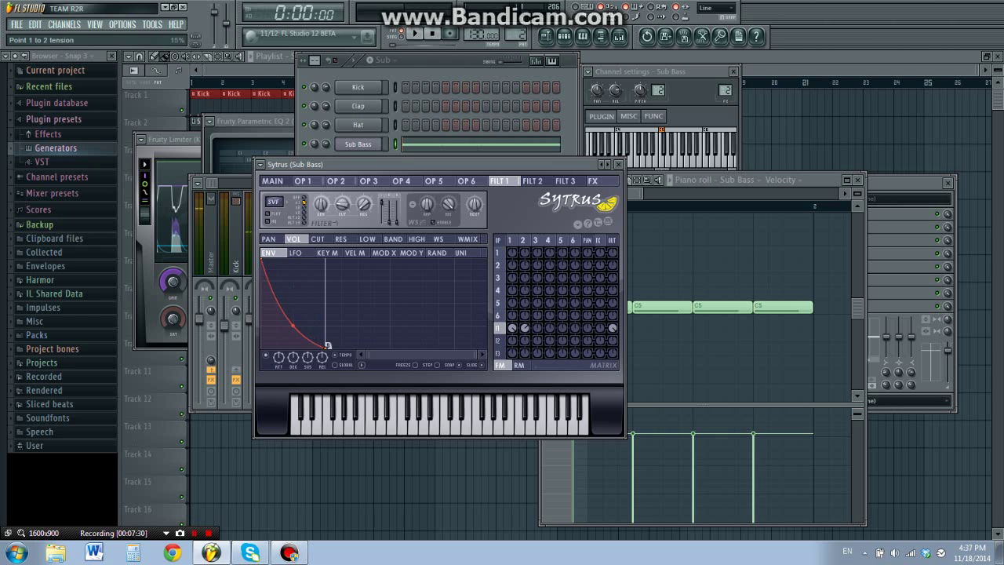
# Insert a Fruity Limiter in the first effect slot of the Sub Bass mixer track and switch it to compressor mode
pyautogui.press('F9')
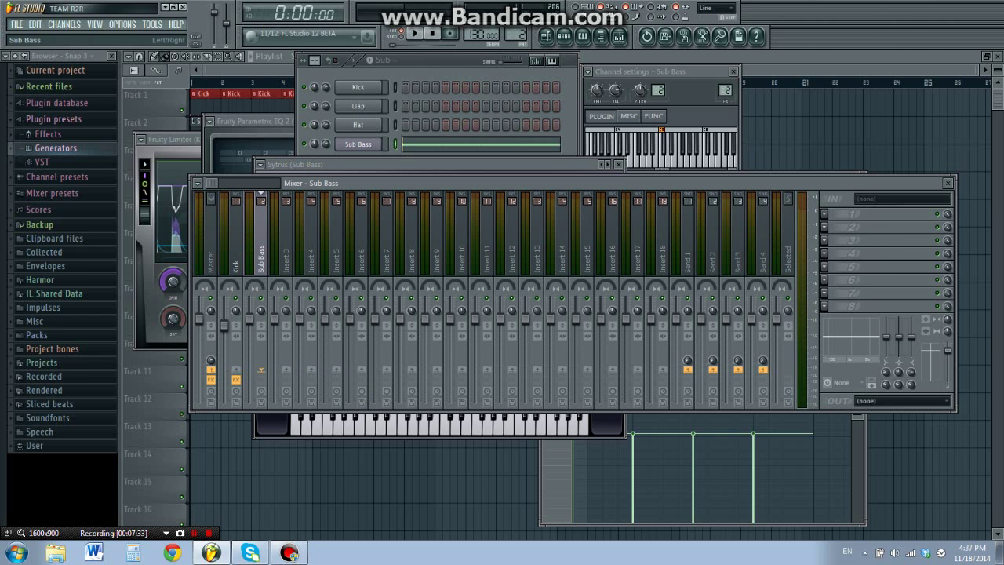
pyautogui.click(824, 214)
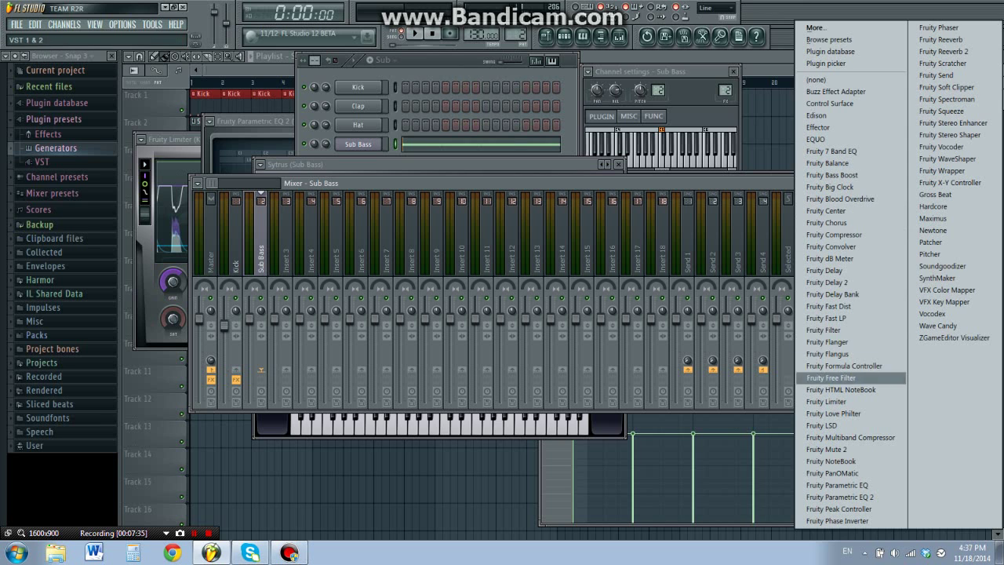
pyautogui.click(826, 400)
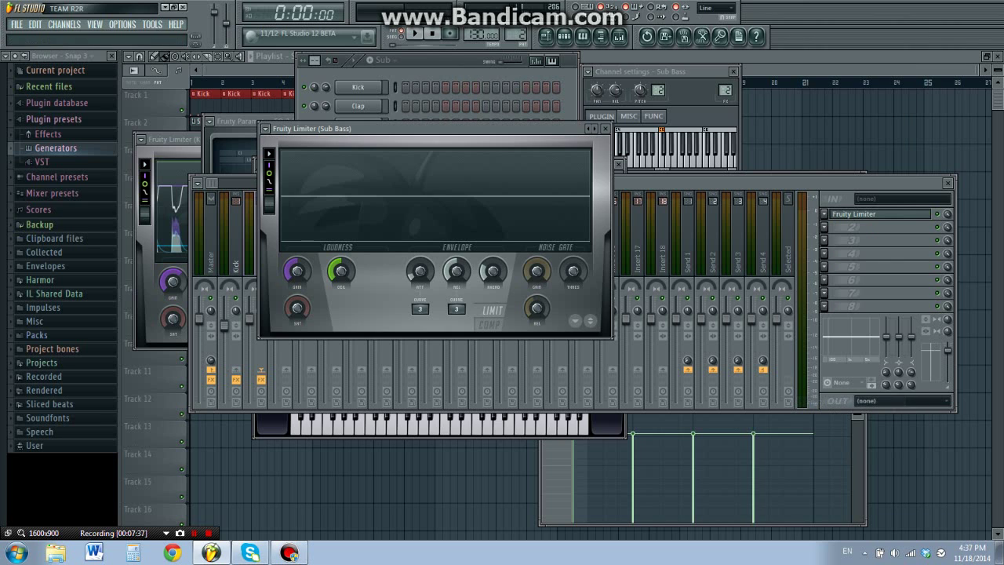
pyautogui.click(488, 322)
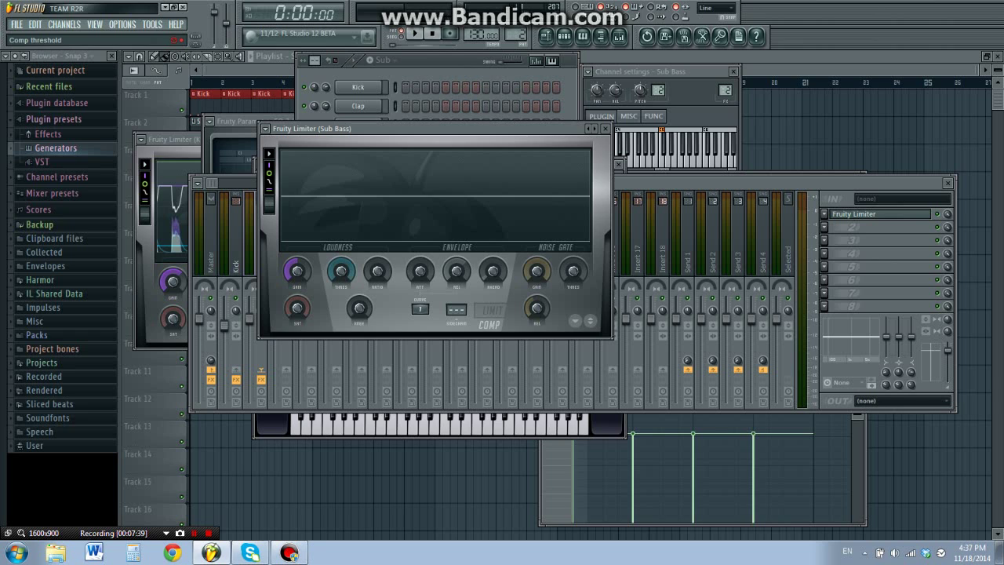
# Lower the compressor threshold, set the ratio to 1.5:1 and the attack to about 8 ms, and adjust the release while playing the Sub pattern
pyautogui.press('space')
pyautogui.moveTo(341, 272); pyautogui.dragTo(377, 253)
pyautogui.press('space')
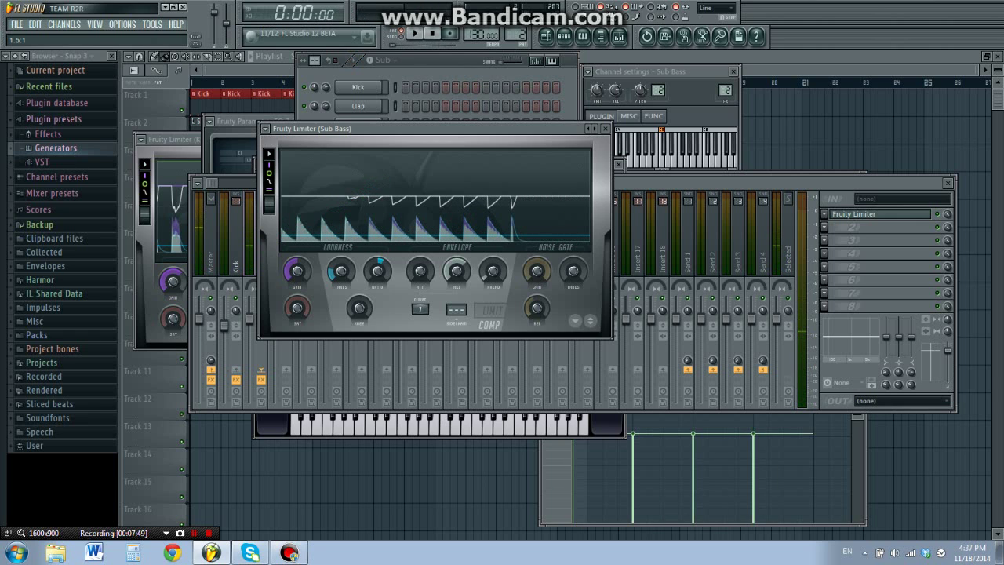
pyautogui.press('space')
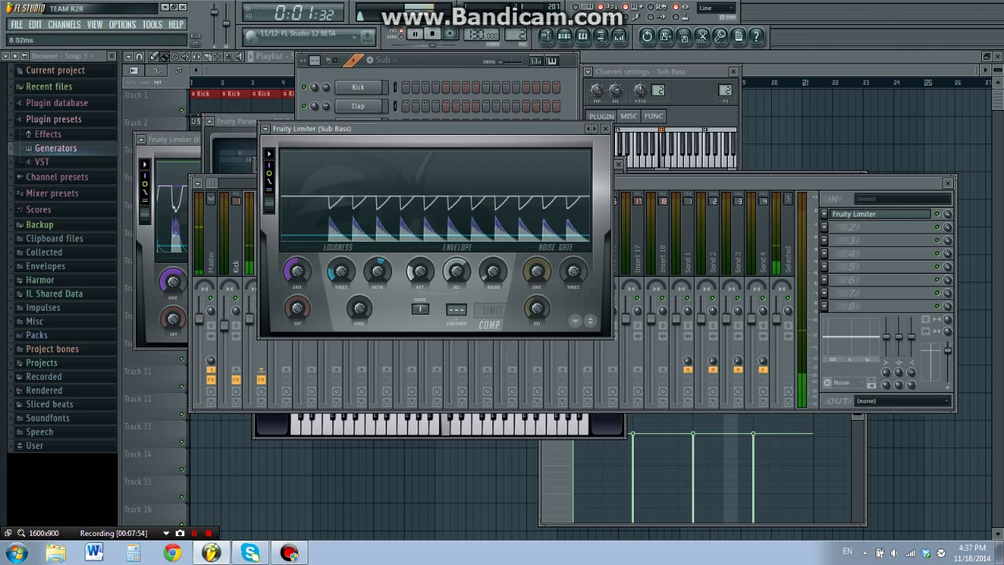
pyautogui.press('space')
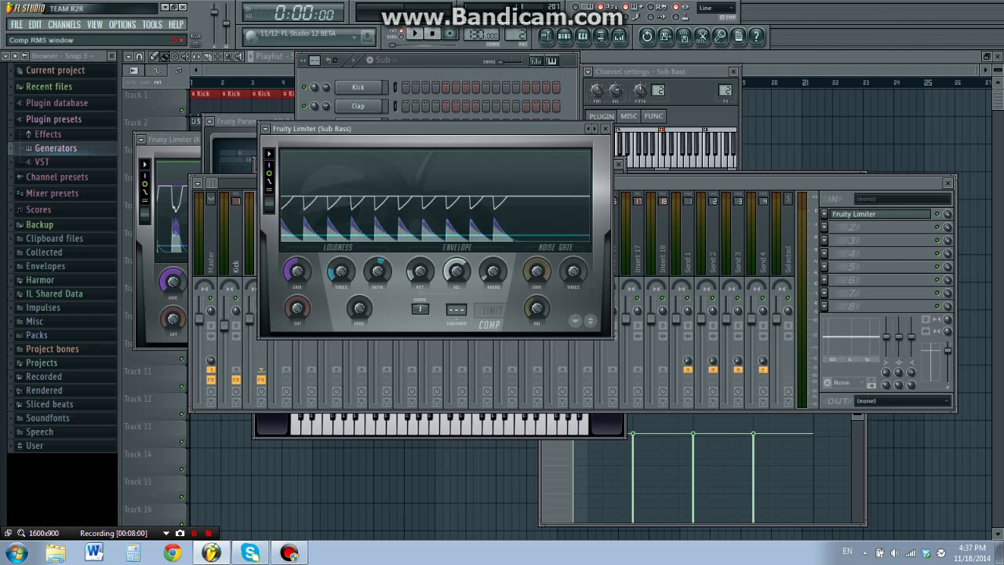
# Add Fruity Parametric EQ 2 to the Sub Bass track's second effect slot and play the Sub pattern through it
pyautogui.click(824, 227)
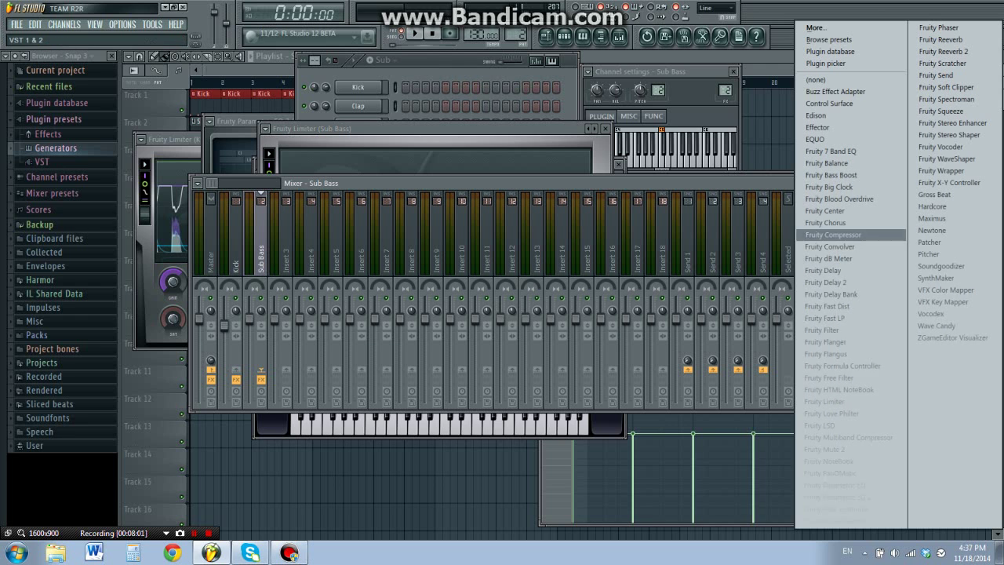
pyautogui.click(839, 496)
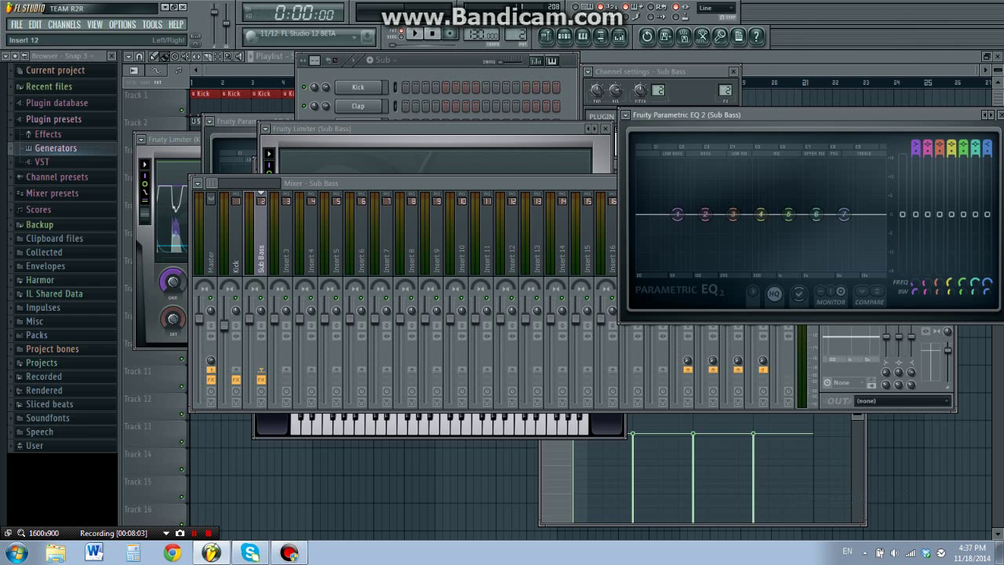
pyautogui.press('space')
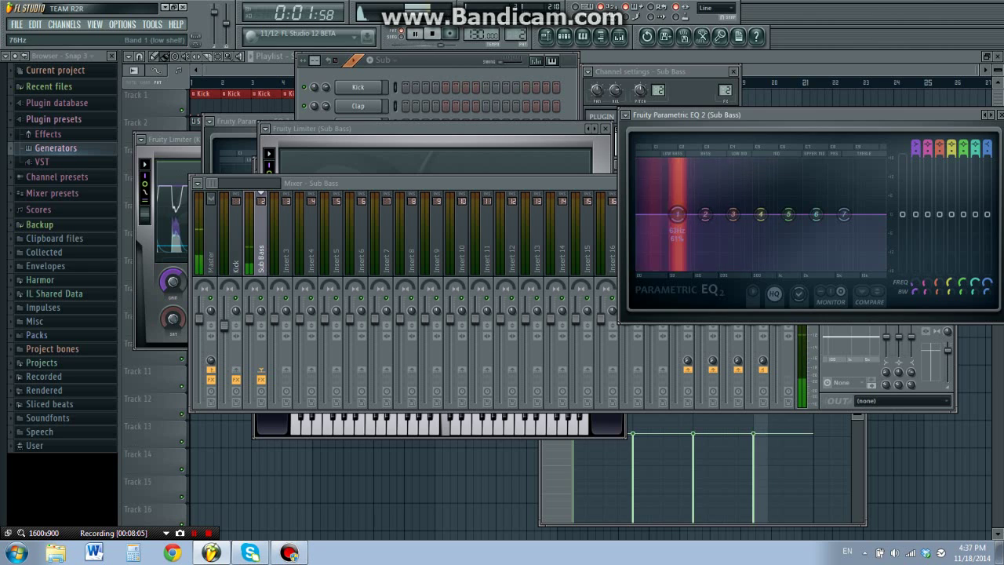
pyautogui.press('space')
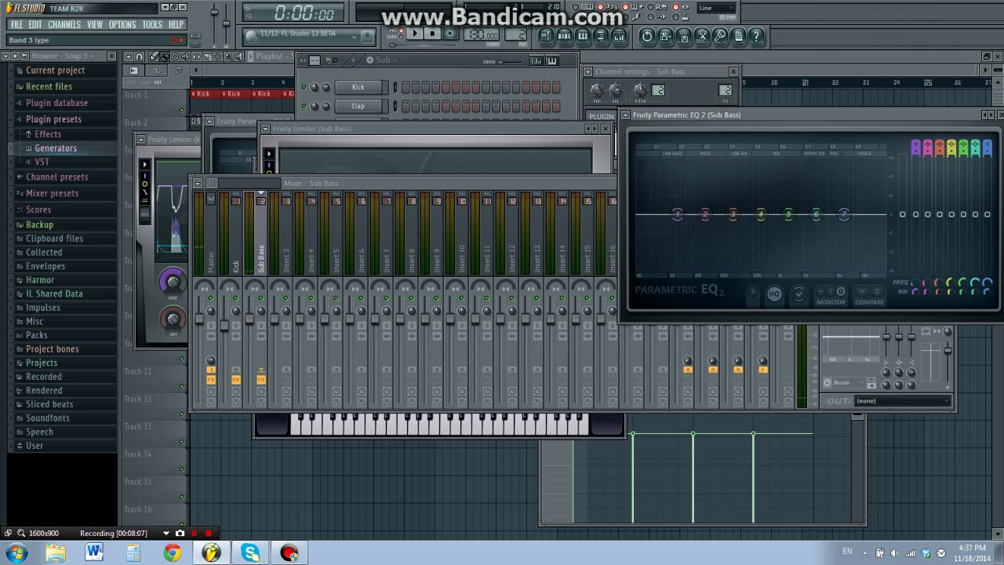
# Disable bands 3 to 7 of the Sub Bass track's Parametric EQ 2
pyautogui.scroll(-6, 939, 149)
pyautogui.scroll(-6, 951, 149)
pyautogui.scroll(-6, 963, 149)
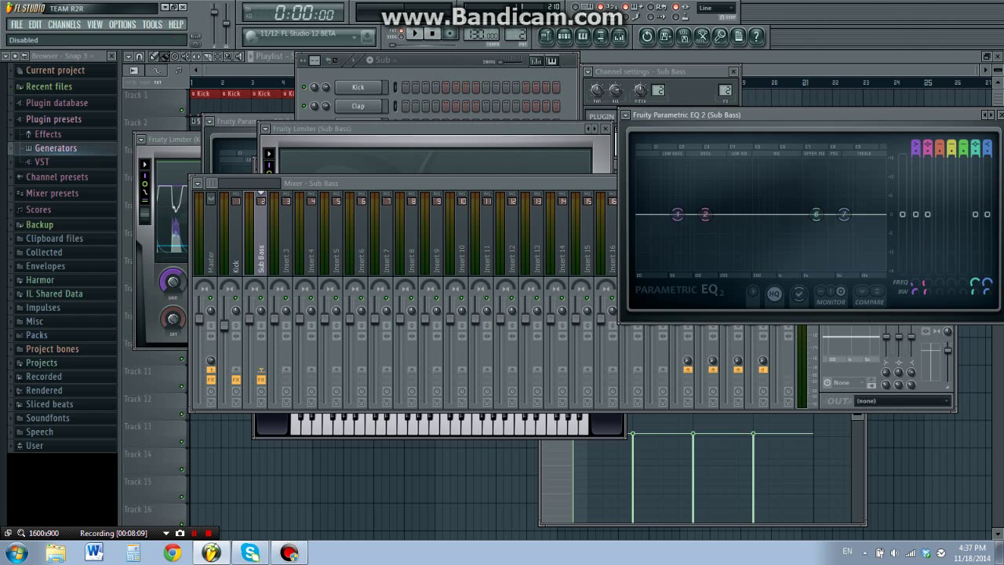
pyautogui.scroll(-3, 987, 149)
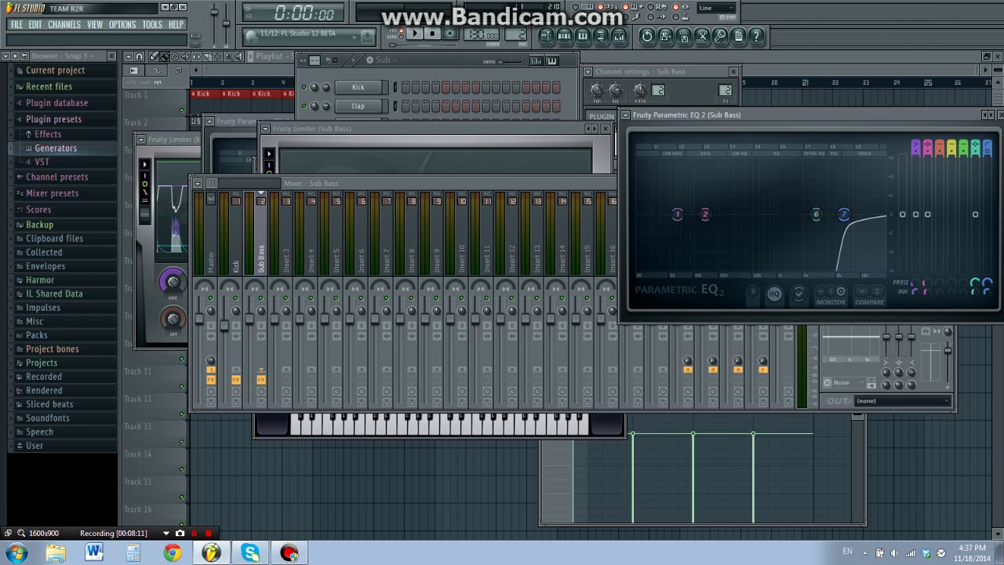
pyautogui.scroll(-3, 986, 149)
pyautogui.scroll(-6, 975, 149)
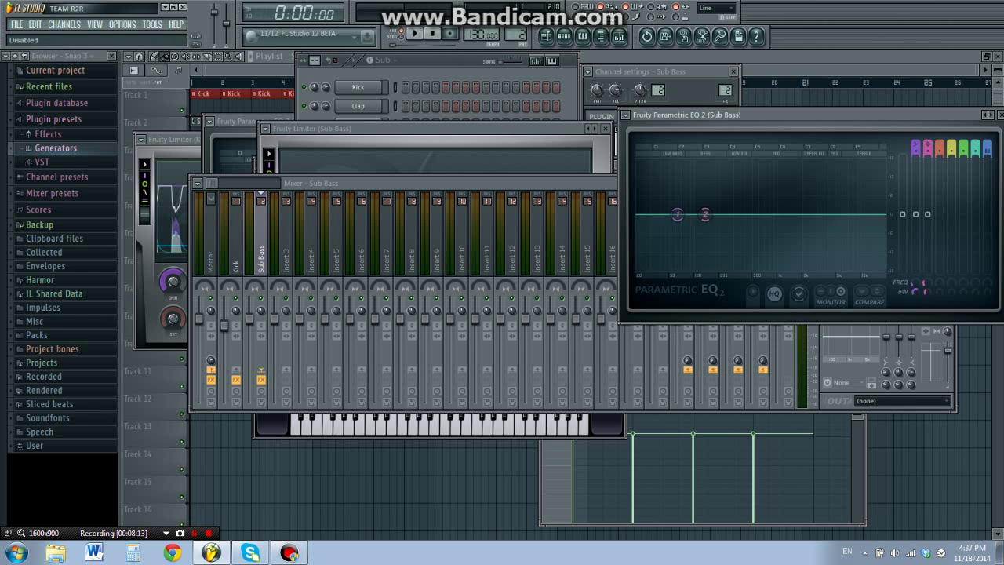
# Make EQ band 2 a low pass with the Steep 8 slope and set its frequency to 100 Hz
pyautogui.scroll(-4, 705, 214)
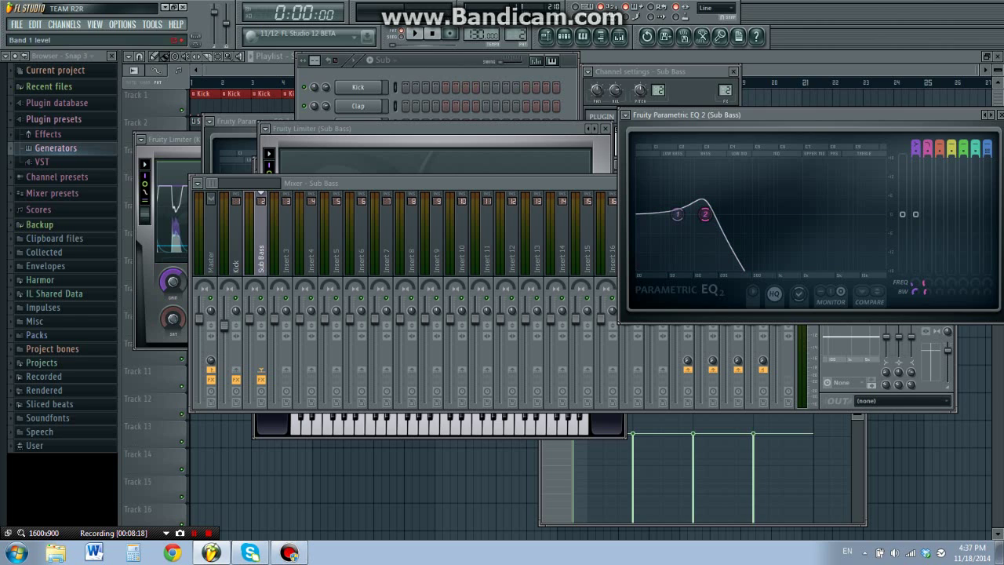
pyautogui.moveTo(927, 152); pyautogui.dragTo(928, 142)
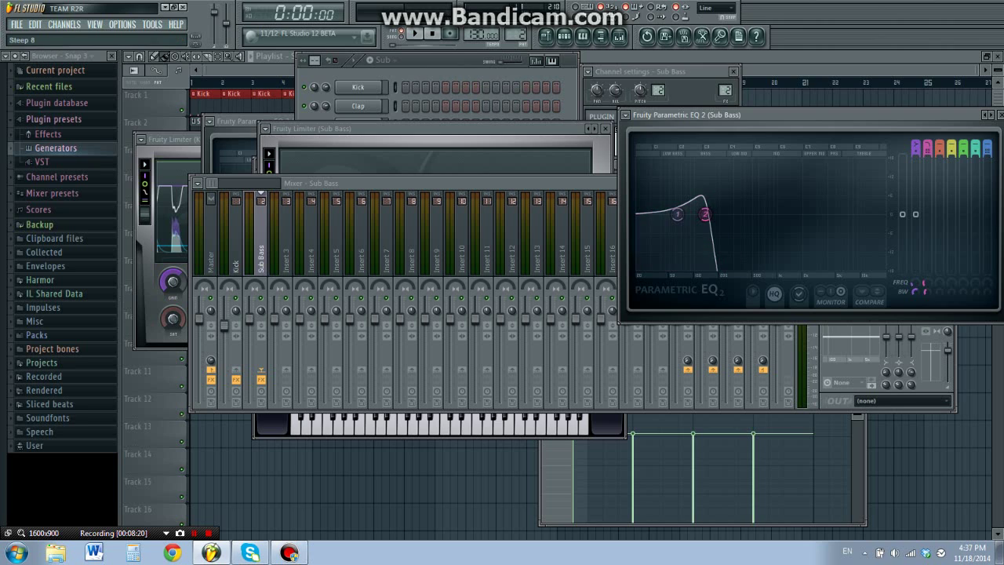
pyautogui.moveTo(705, 214); pyautogui.dragTo(695, 214)
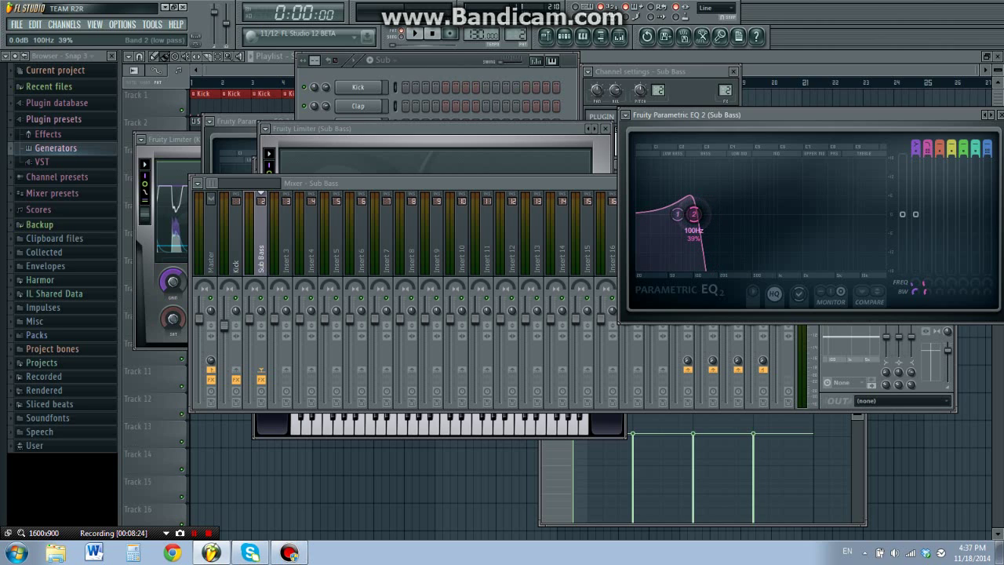
# Boost EQ band 1's low shelf, adjust band 2's width to flatten the peak at the cutoff, and play the Sub pattern
pyautogui.moveTo(677, 213); pyautogui.dragTo(667, 193)
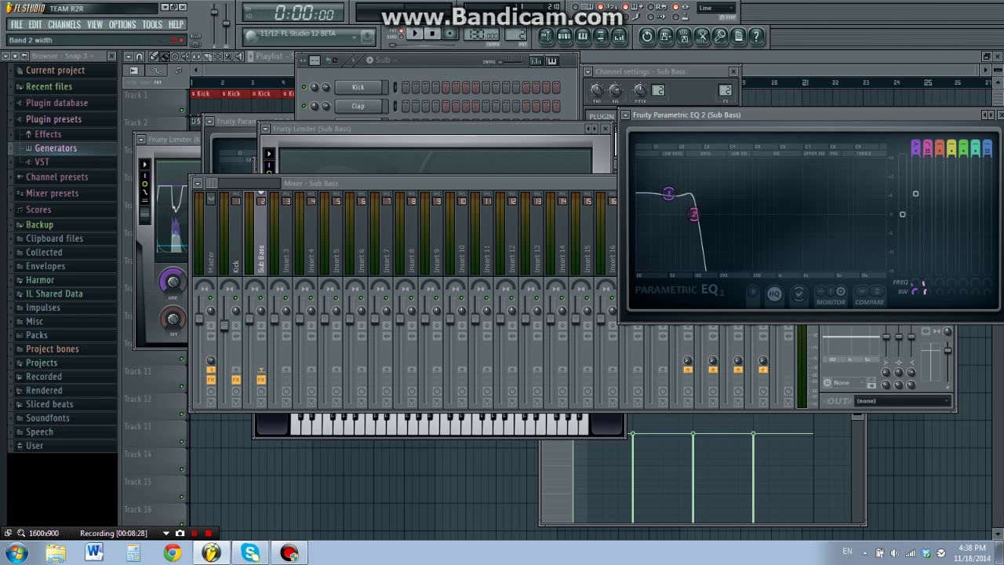
pyautogui.moveTo(926, 291); pyautogui.dragTo(916, 285)
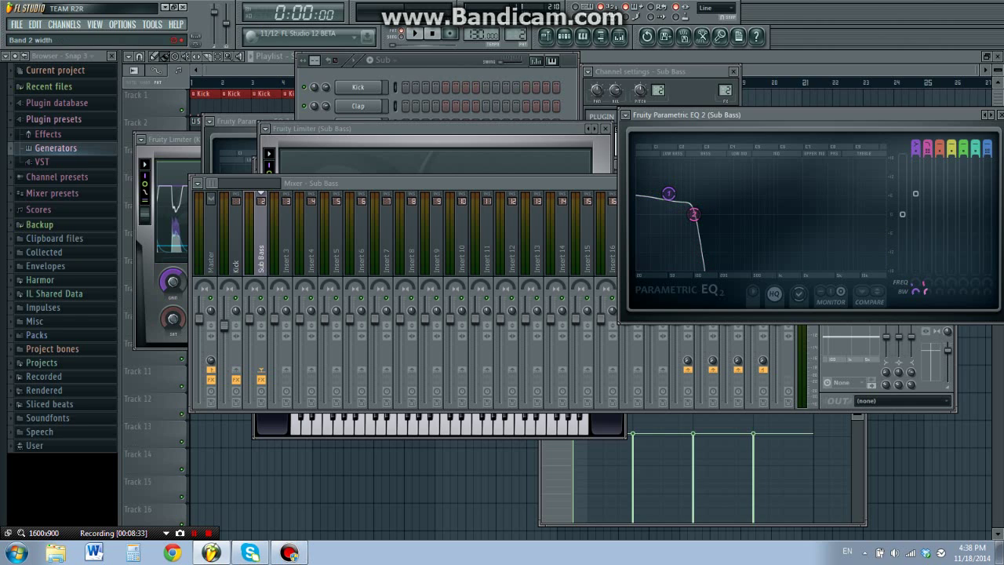
pyautogui.moveTo(926, 291); pyautogui.dragTo(915, 290)
pyautogui.moveTo(668, 193); pyautogui.dragTo(670, 189)
pyautogui.press('space')
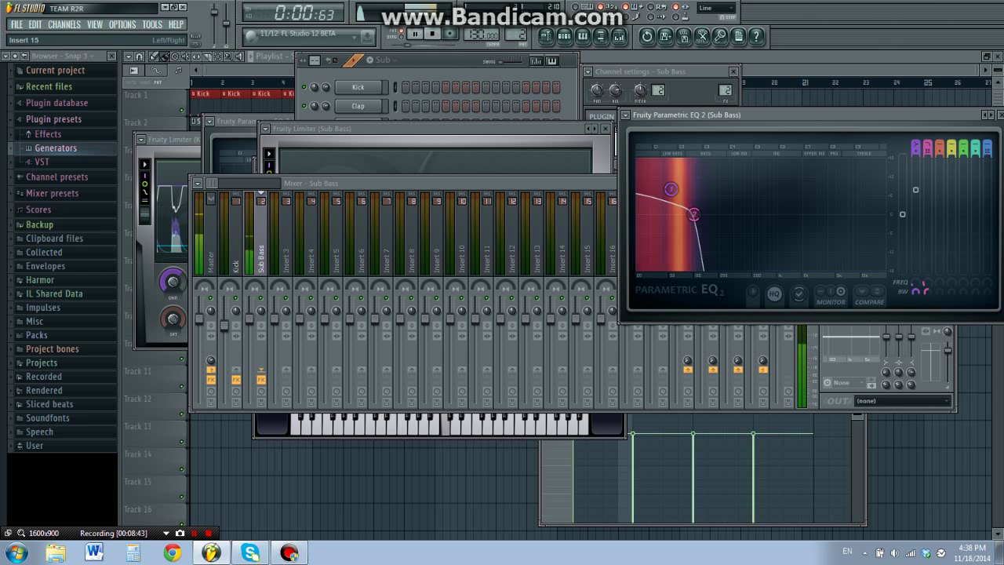
# Reopen the Sub Bass track's Fruity Limiter and raise its gain to about 4.7 dB while playing the Sub pattern
pyautogui.click(592, 183)
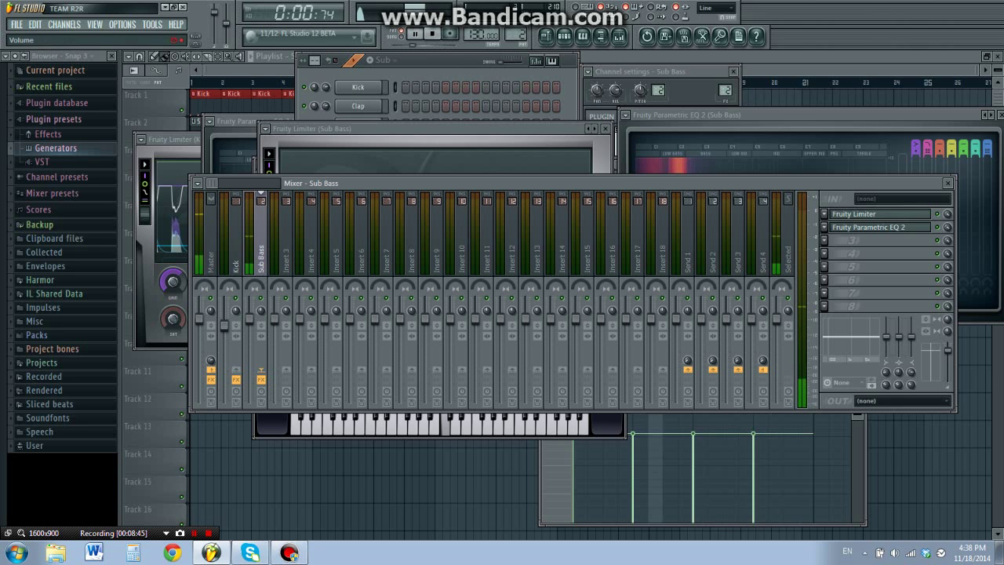
pyautogui.click(871, 214)
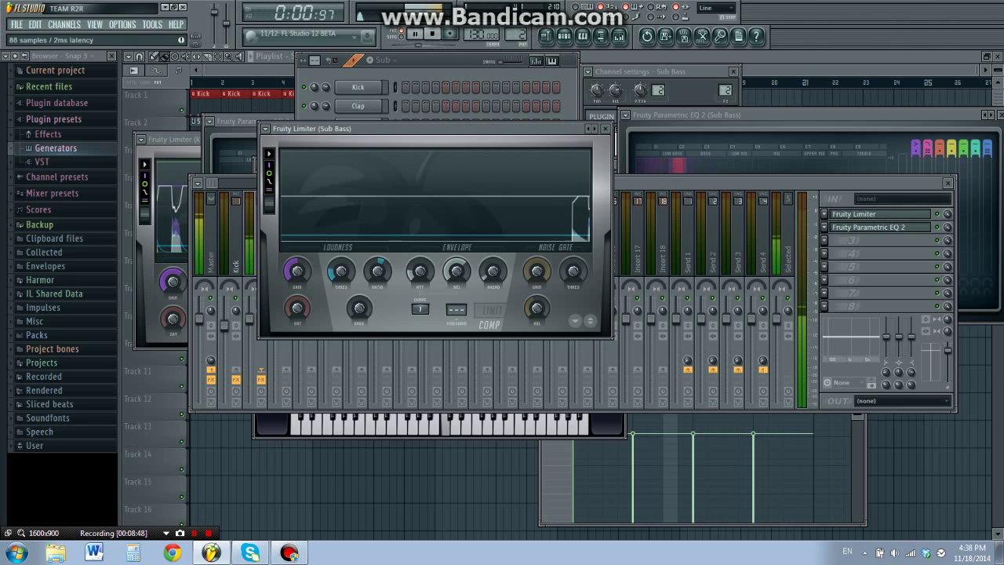
pyautogui.press('space')
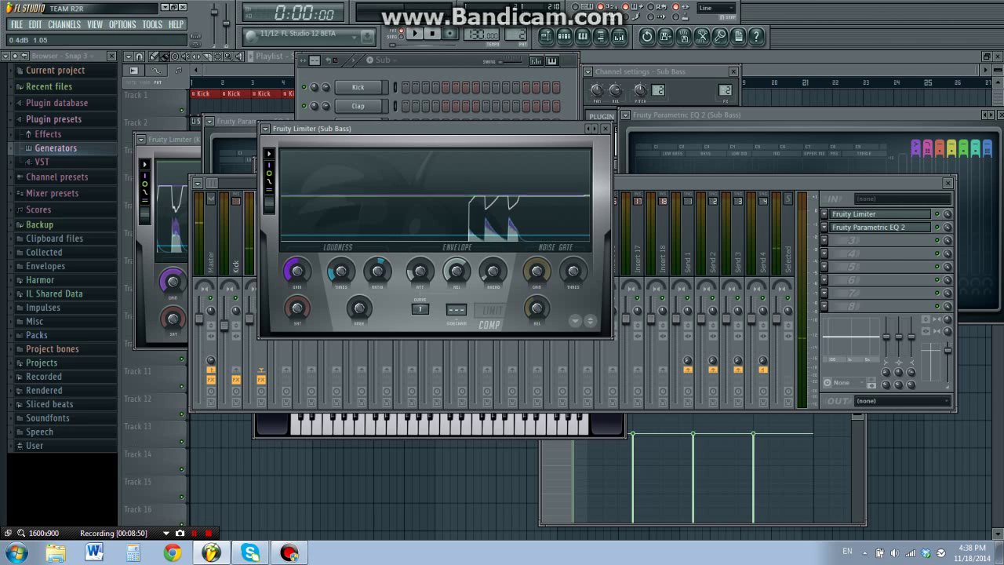
pyautogui.press('space')
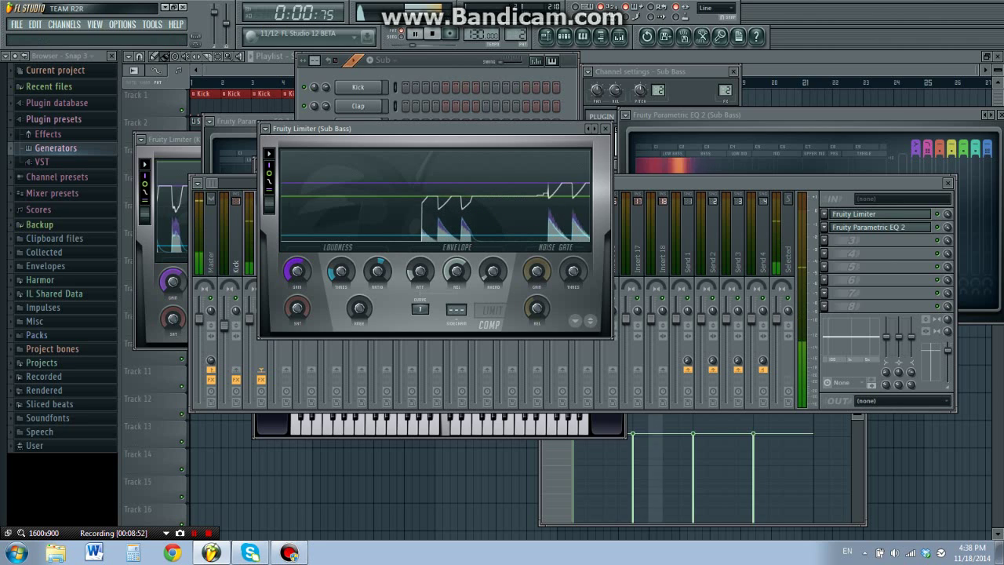
pyautogui.press('space')
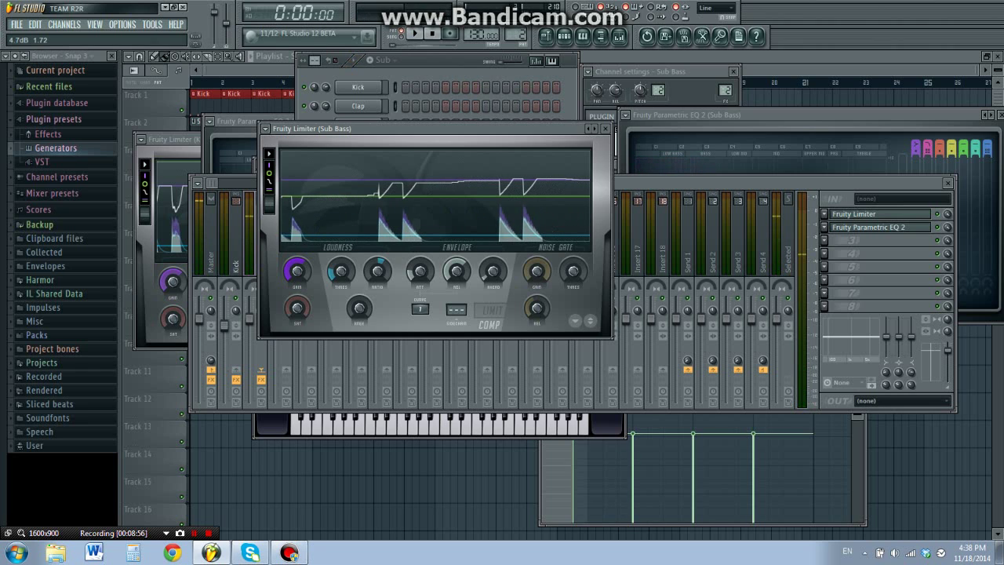
# Clear the open windows and play the Kick and Sub clips together in the Playlist
pyautogui.click(659, 184)
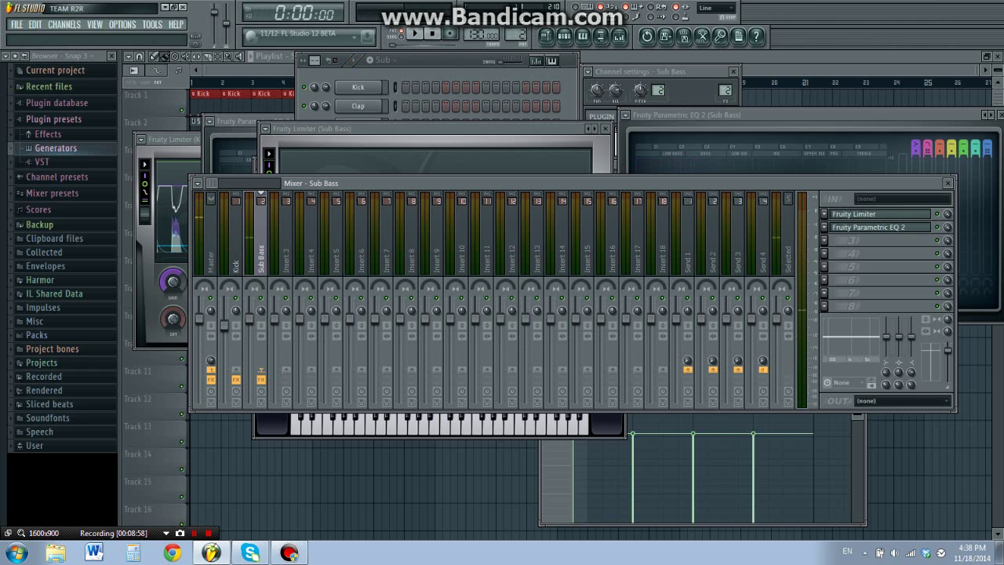
pyautogui.press('F12')
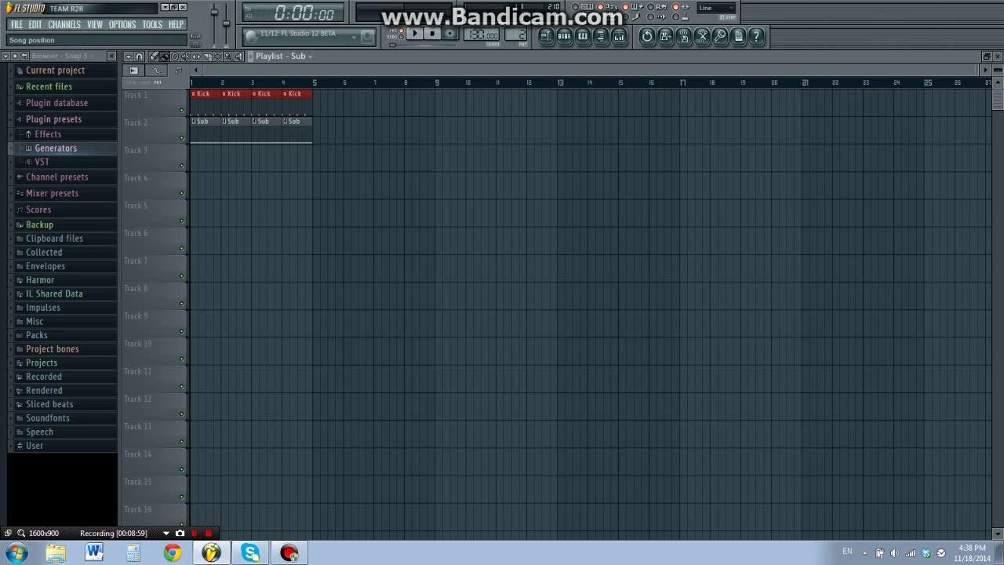
pyautogui.press('space')
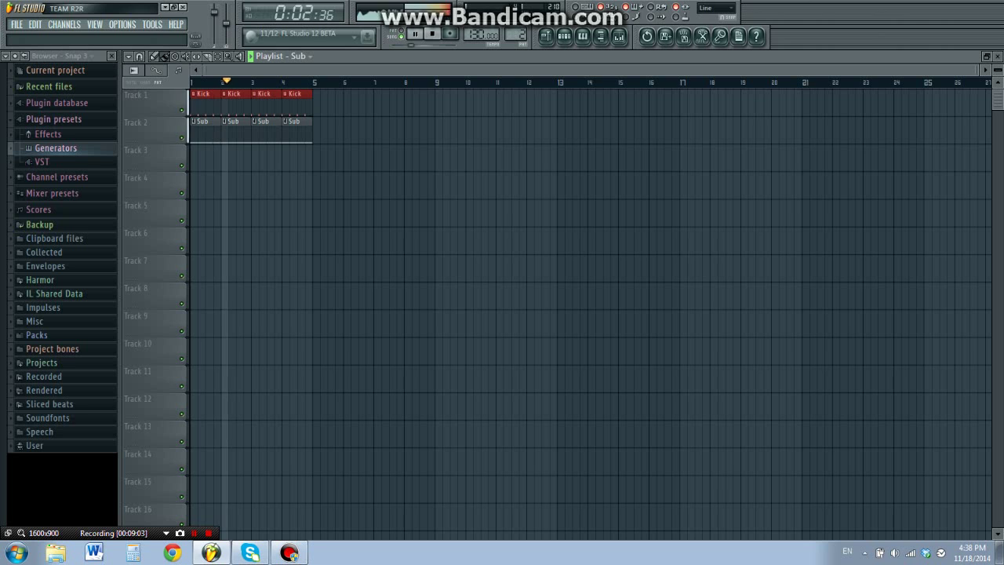
pyautogui.press('space')
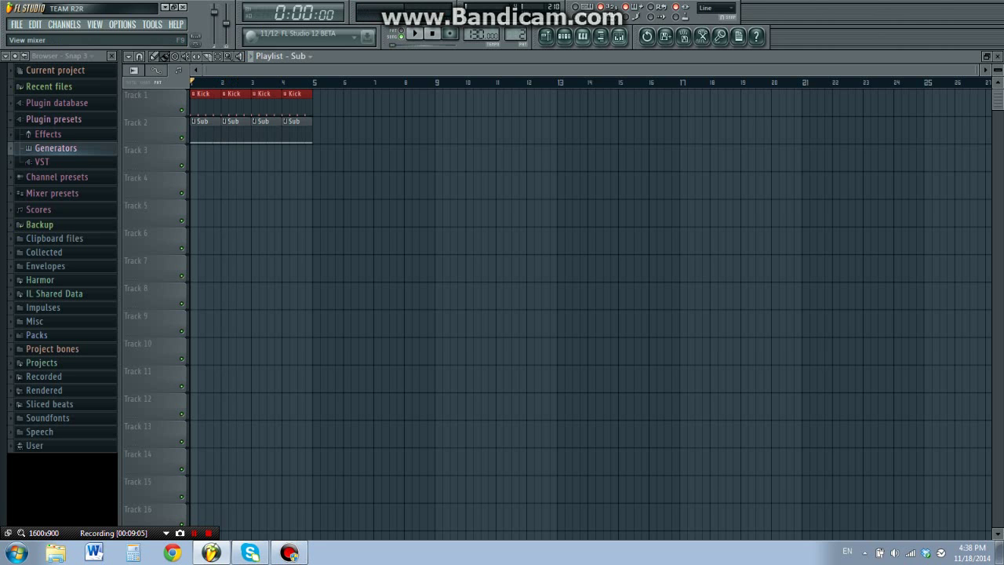
# Set the Kick track's Fruity Limiter compressor threshold to about -19.5 dB and start playing the Kick and Sub clips
pyautogui.press('F9')
pyautogui.click(236, 245)
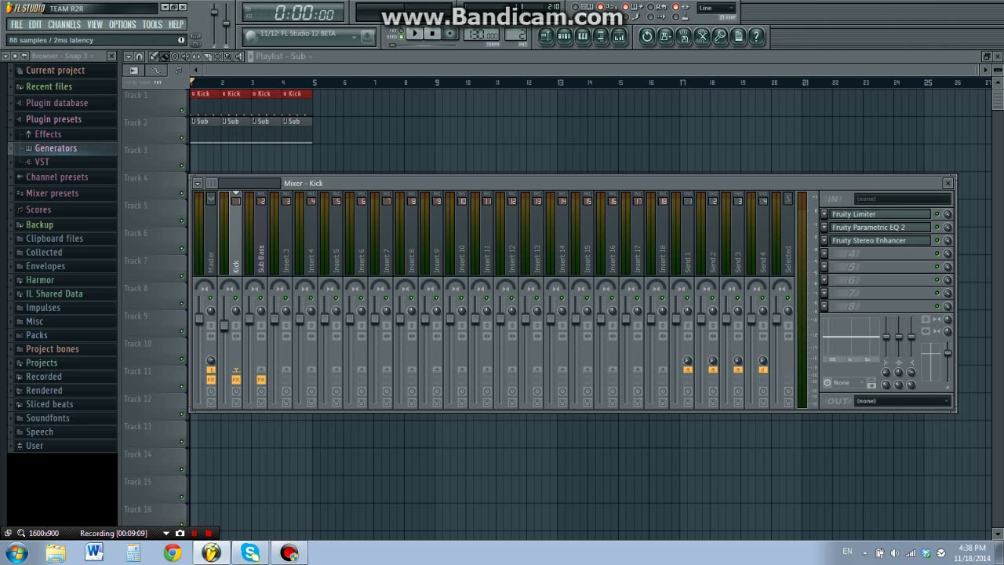
pyautogui.click(879, 215)
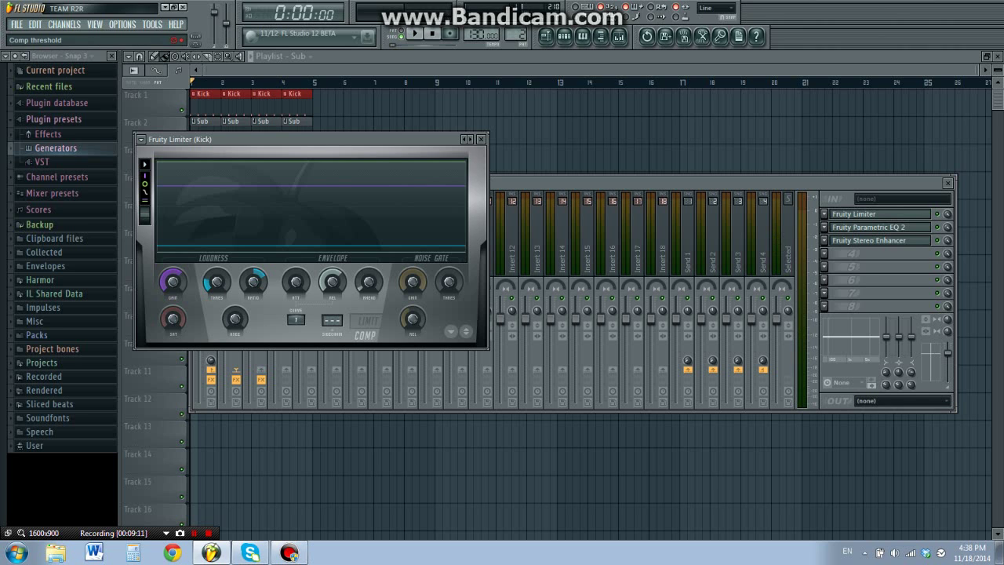
pyautogui.click(216, 282)
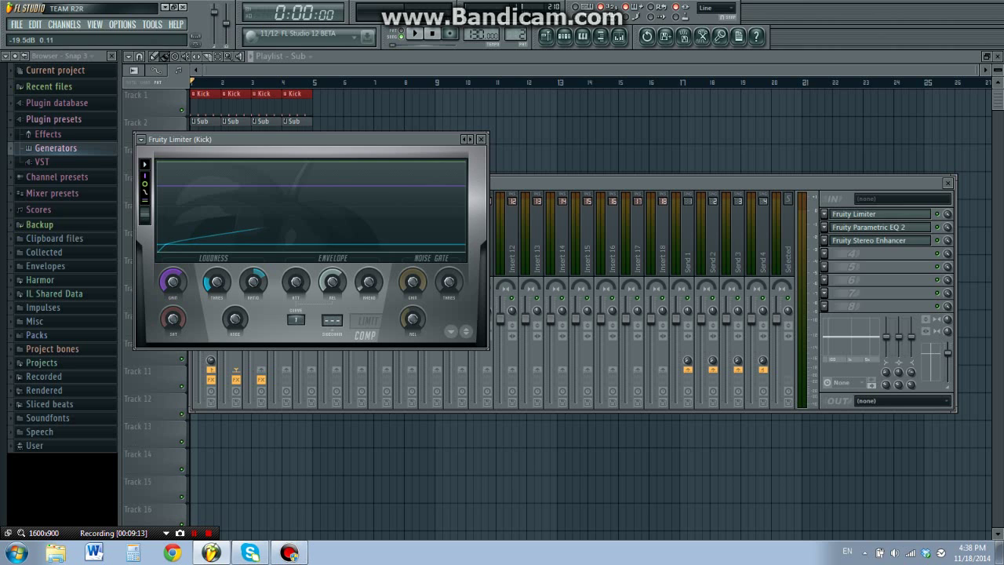
pyautogui.press('space')
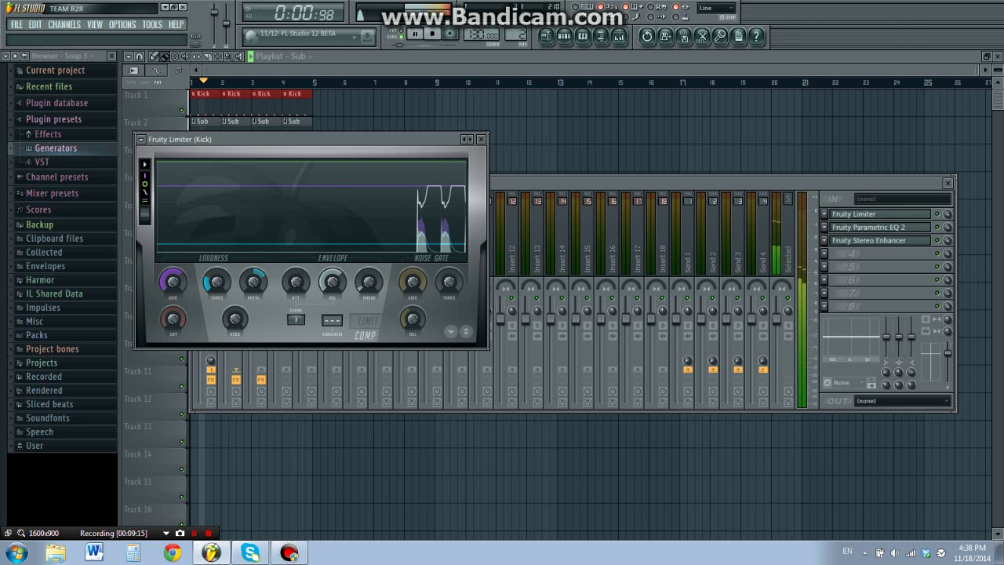
# In the Kick's Parametric EQ 2, lower the band 1 high pass to about 85 Hz and band 2's peak to about 99 Hz during playback
pyautogui.click(869, 227)
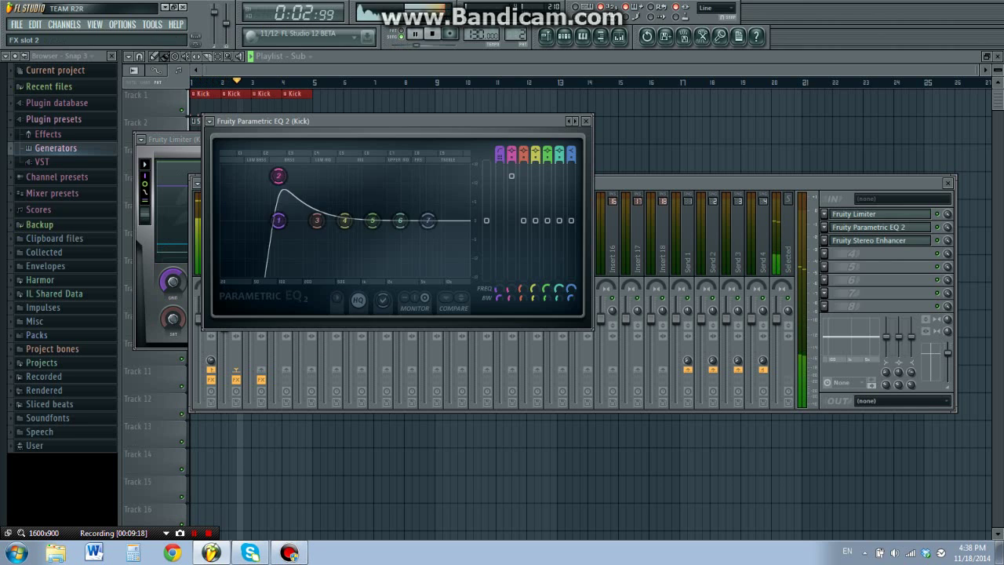
pyautogui.moveTo(279, 220); pyautogui.dragTo(271, 221)
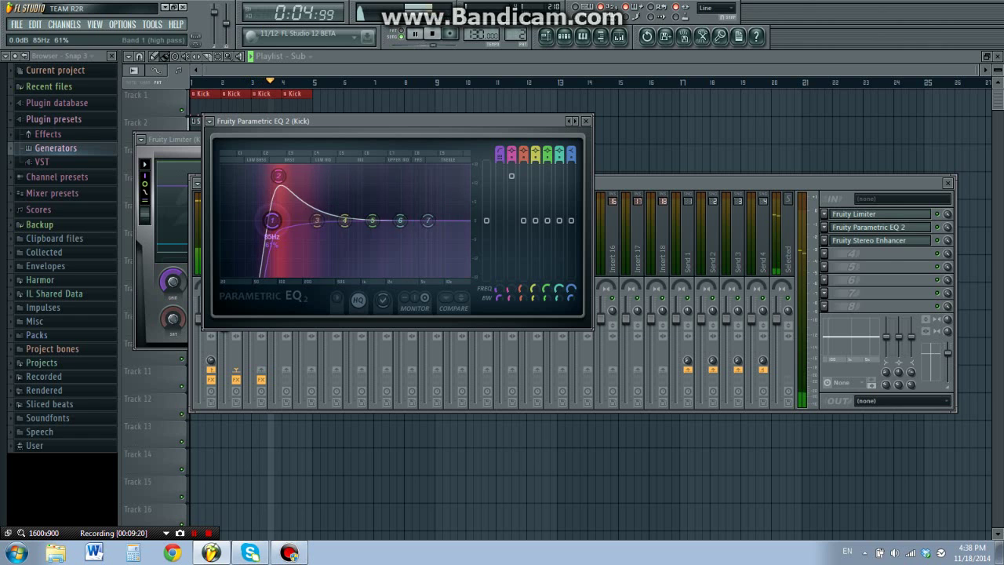
pyautogui.moveTo(279, 176); pyautogui.dragTo(277, 180)
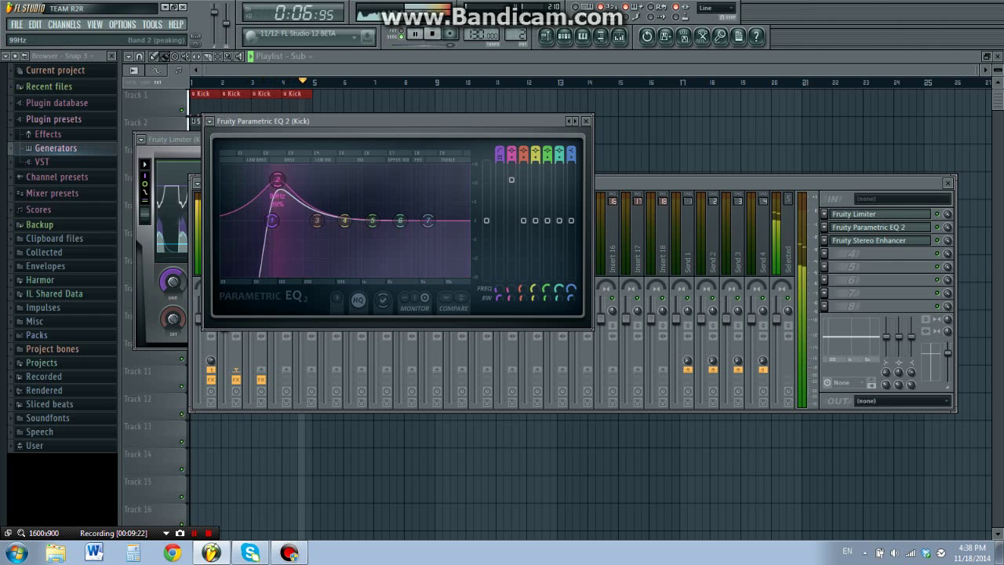
pyautogui.press('space')
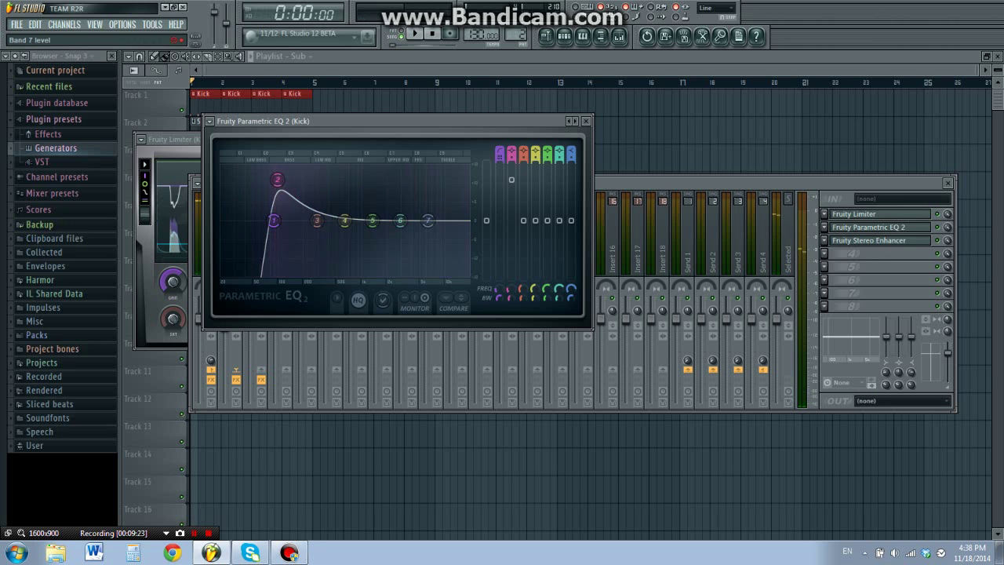
# Review the Kick track's Fruity Limiter and Parametric EQ 2 windows, and close all open windows over the Playlist
pyautogui.press('F9')
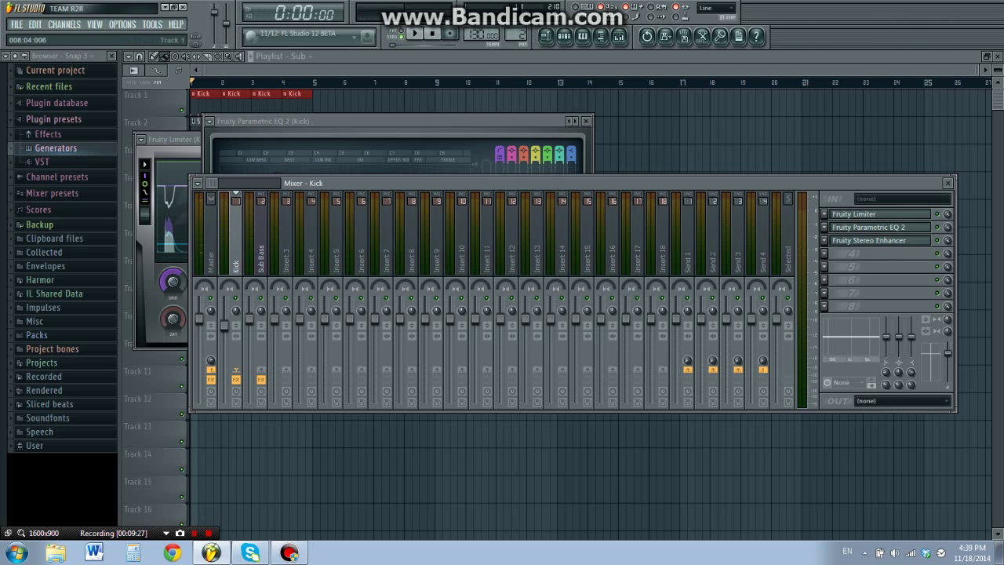
pyautogui.click(353, 121)
pyautogui.click(169, 139)
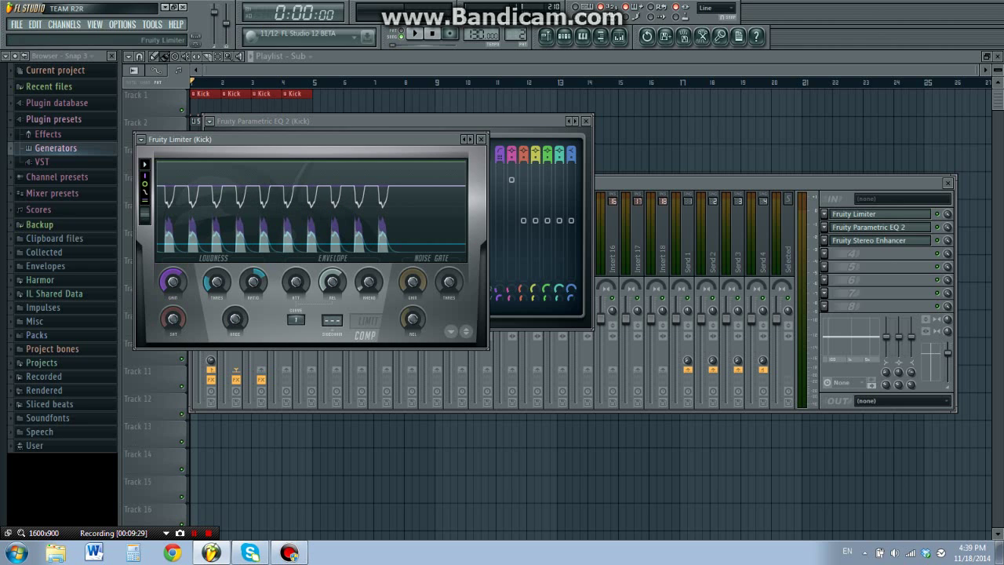
pyautogui.press('Tab')
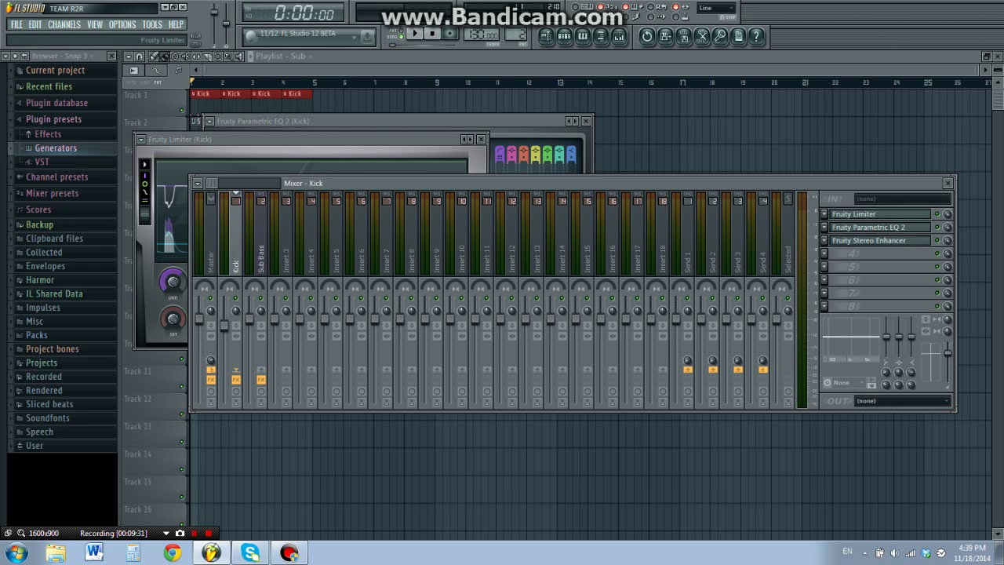
pyautogui.press('Tab')
pyautogui.press('Tab')
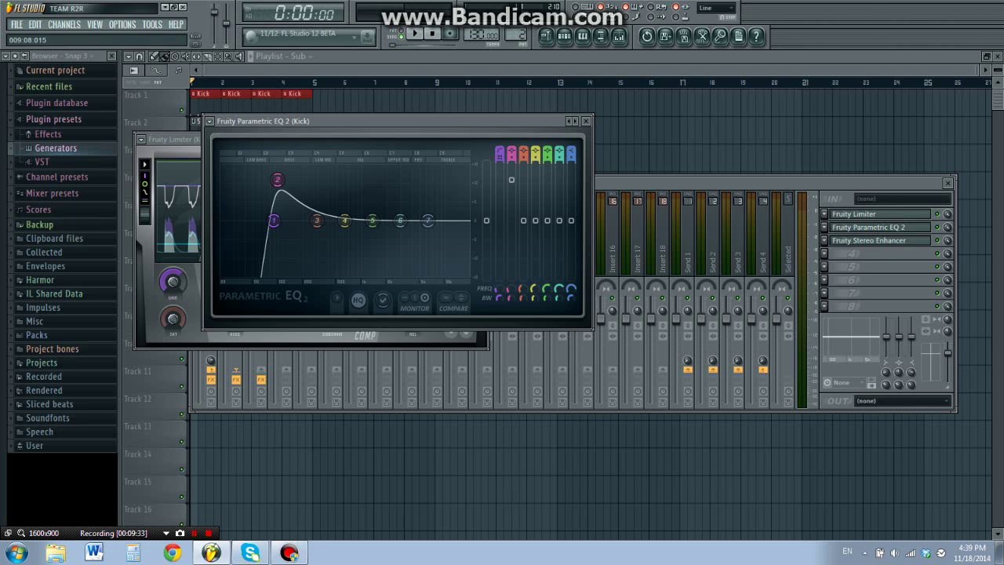
pyautogui.press('F12')
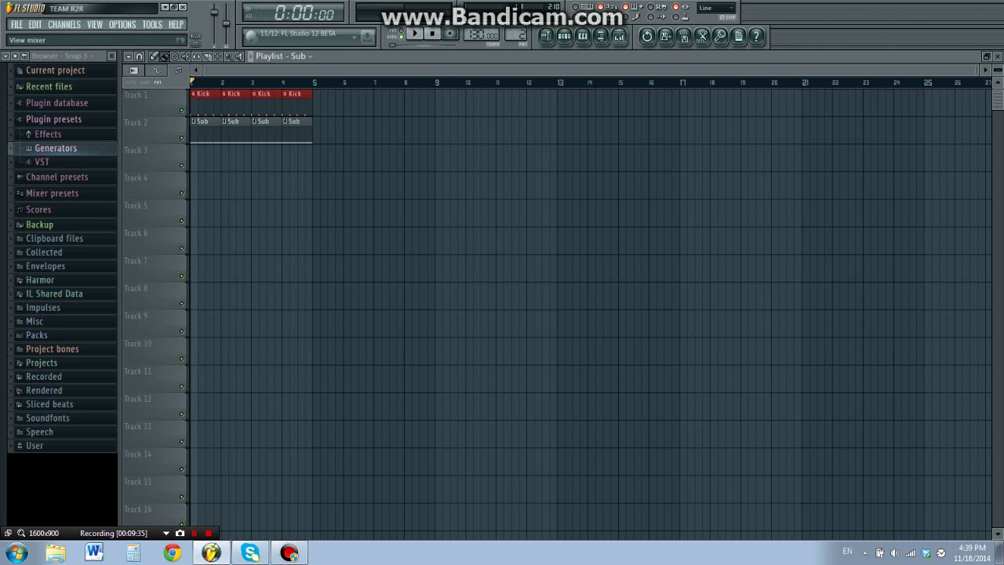
# Compare the effect chains of the Kick and Sub Bass tracks in the mixer
pyautogui.press('F9')
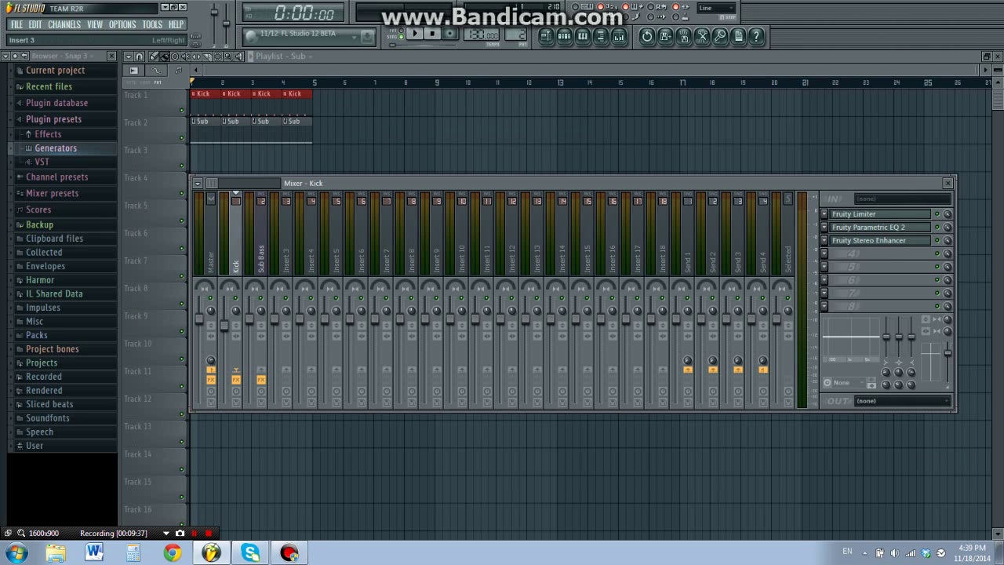
pyautogui.click(261, 253)
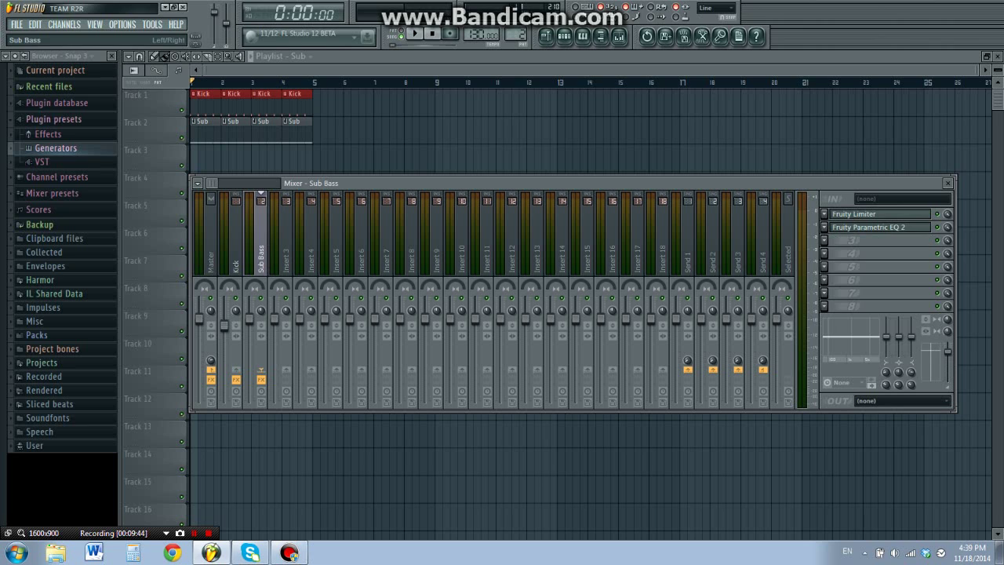
pyautogui.click(236, 252)
pyautogui.click(261, 253)
pyautogui.click(236, 253)
pyautogui.click(261, 253)
pyautogui.click(236, 253)
pyautogui.click(262, 253)
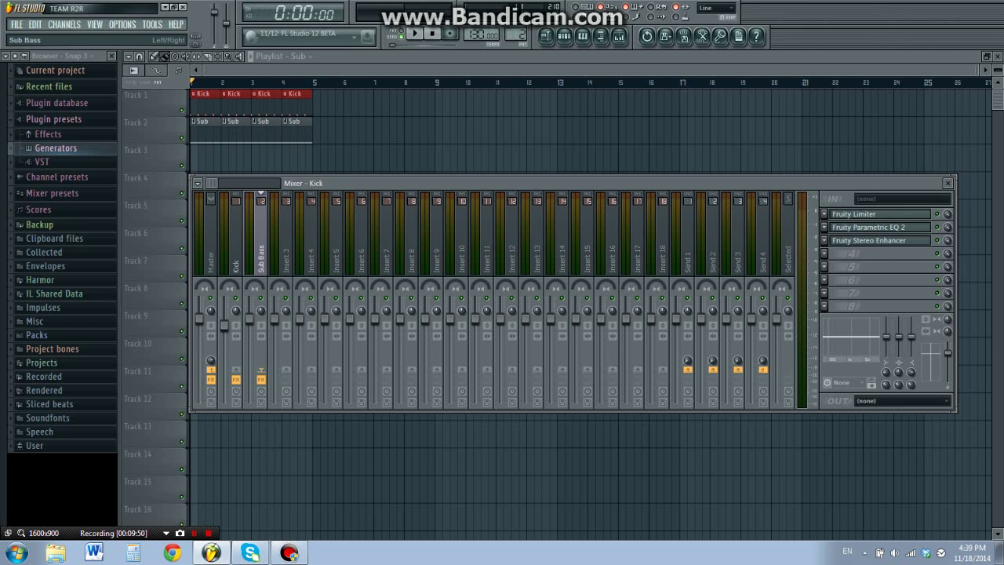
pyautogui.click(236, 252)
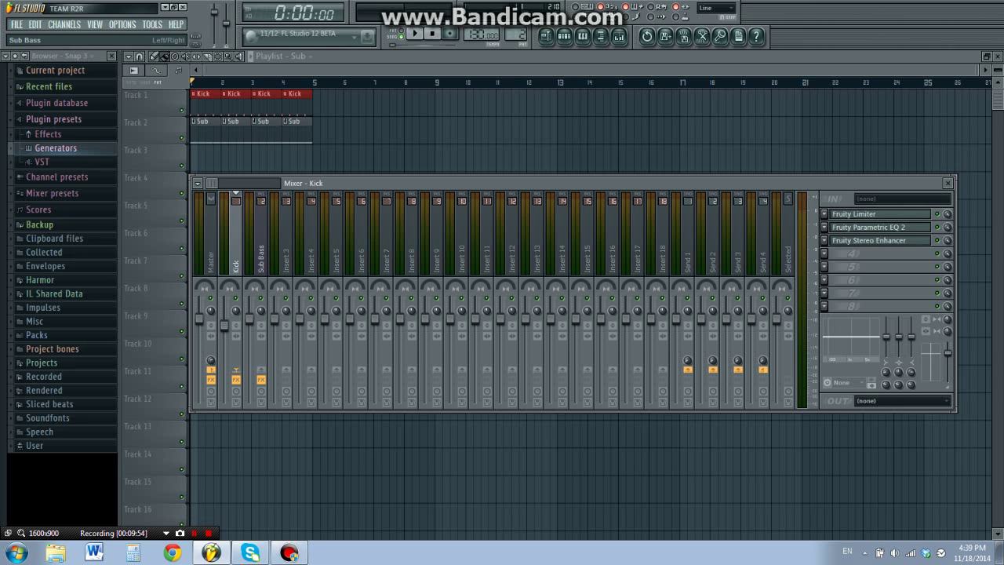
pyautogui.click(261, 252)
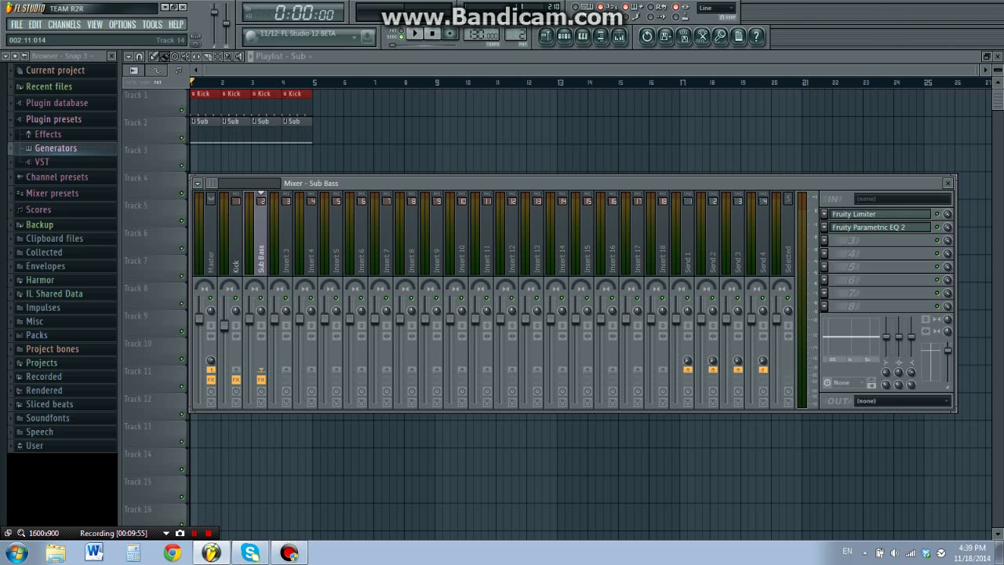